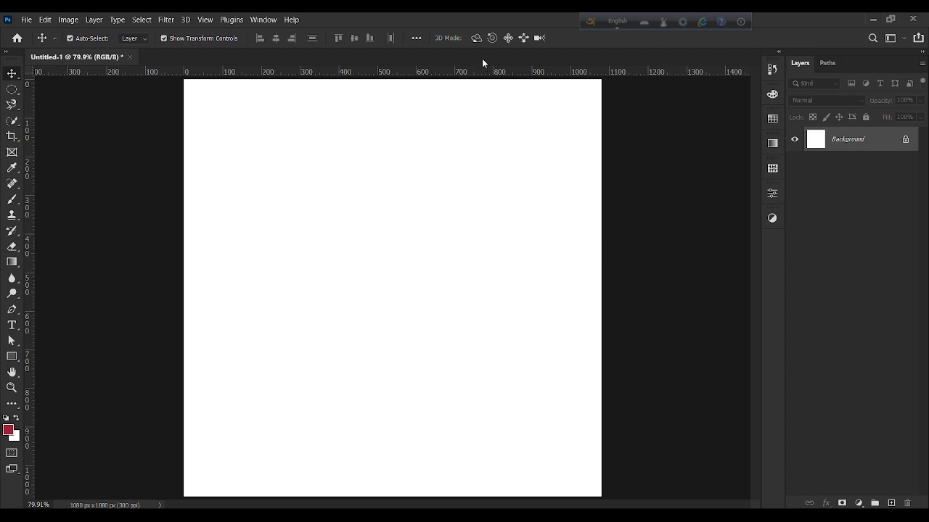
Draw a rectangle about 672 × 436 px around the middle of the canvas and fill it with orange.
{"action": "left_click", "coordinate": [11, 359]}
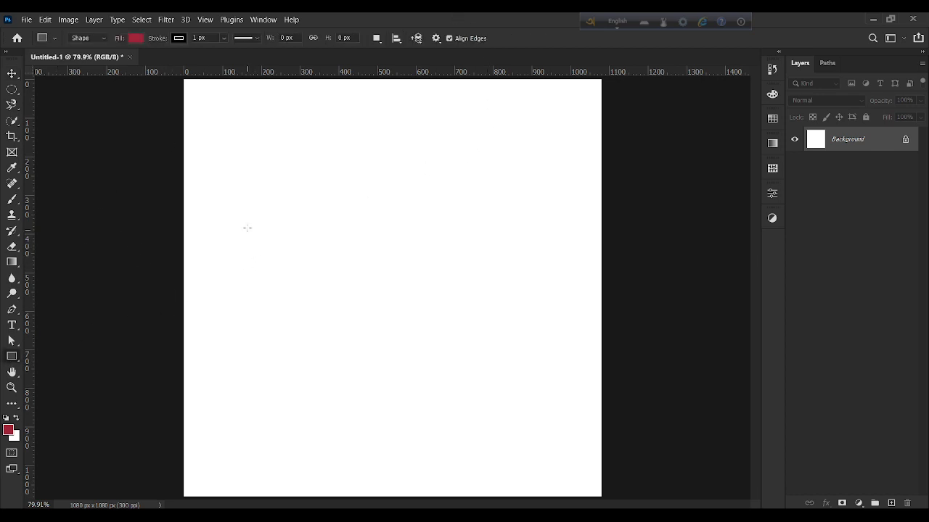
{"action": "left_click_drag", "start_coordinate": [255, 215], "coordinate": [515, 383]}
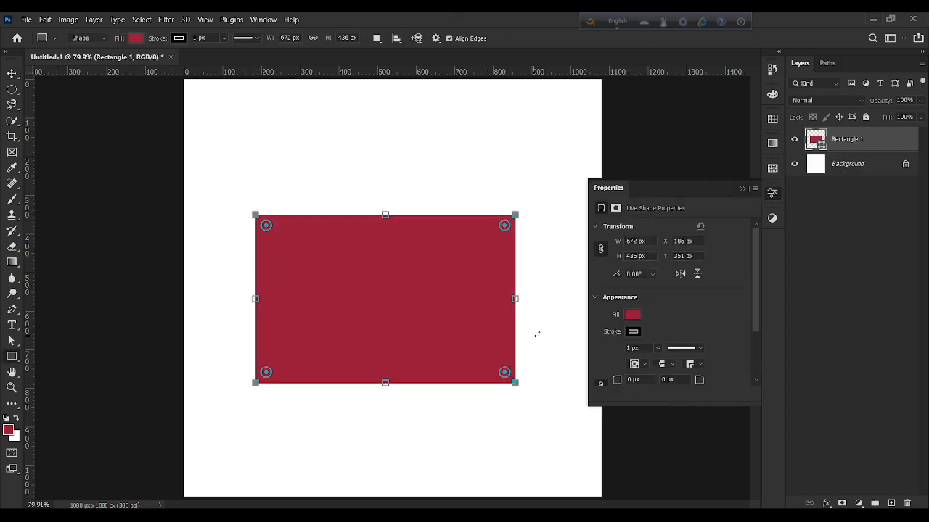
{"action": "left_click", "coordinate": [633, 316]}
{"action": "left_click", "coordinate": [614, 367]}
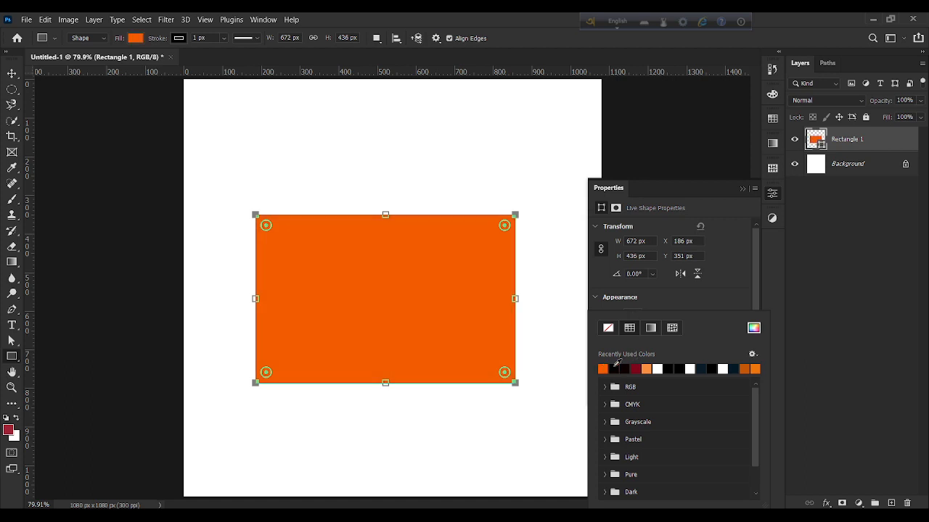
Remove the orange rectangle's stroke by setting it to no color, and collapse the shape properties.
{"action": "left_click", "coordinate": [12, 77]}
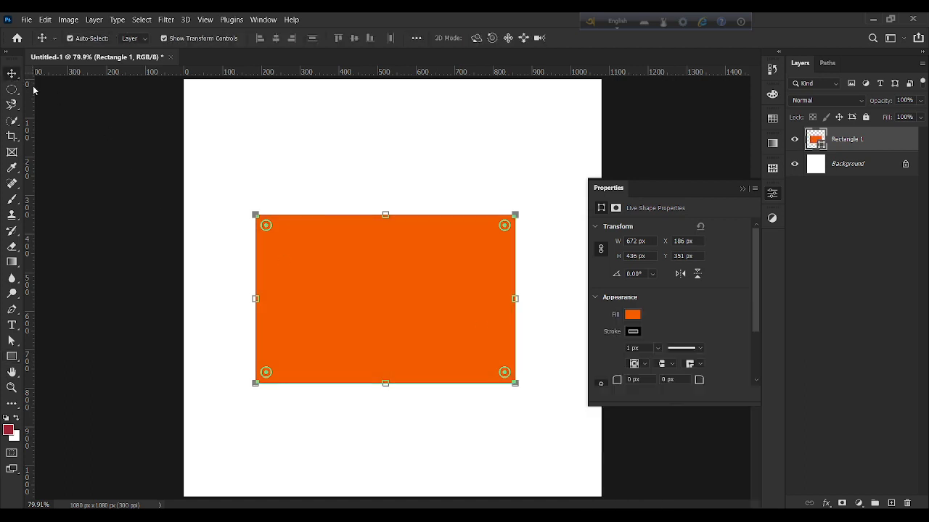
{"action": "left_click", "coordinate": [636, 334]}
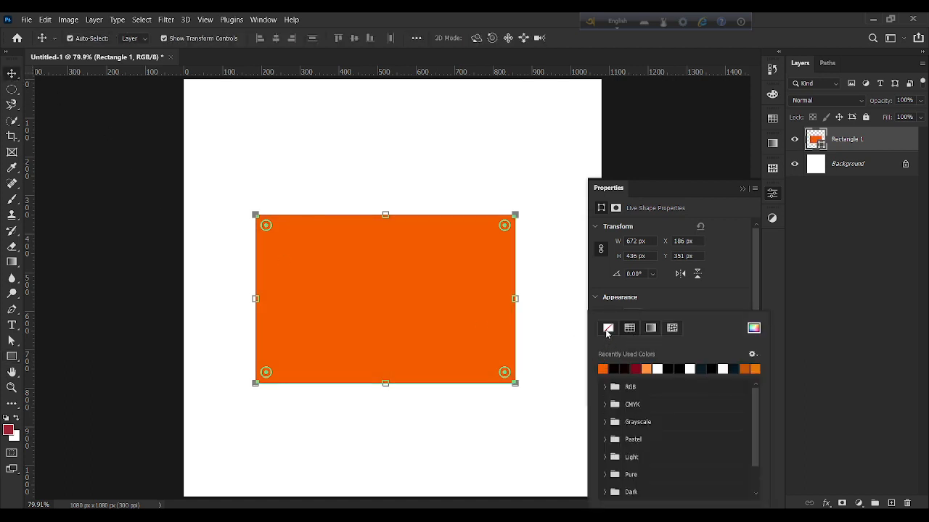
{"action": "left_click", "coordinate": [608, 330]}
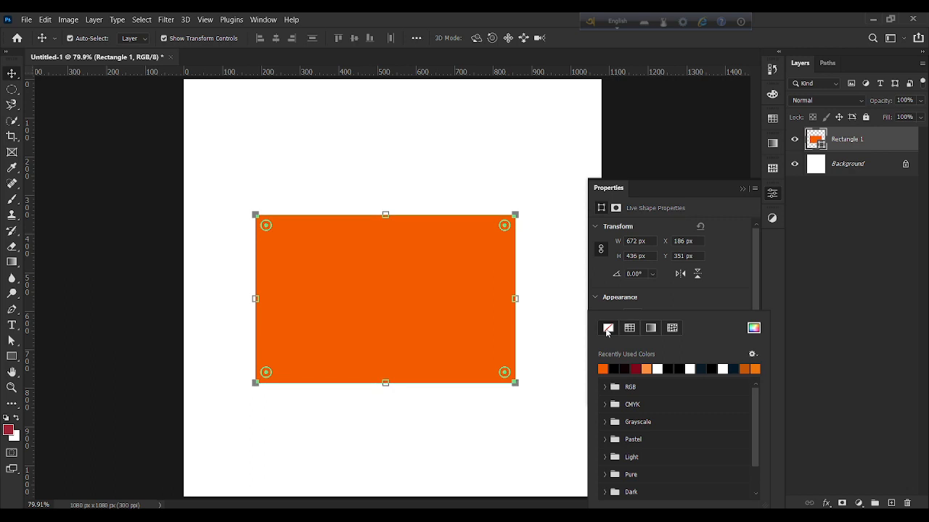
{"action": "left_click", "coordinate": [741, 189]}
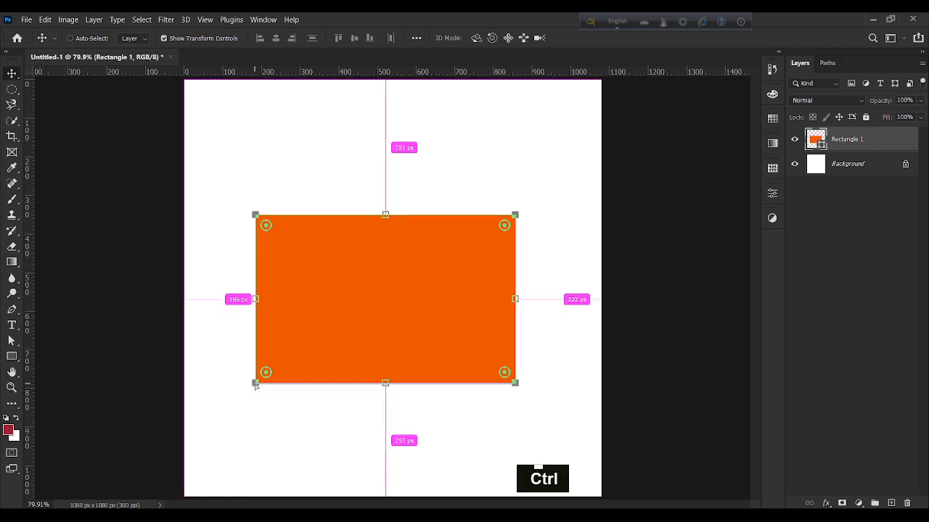
Try to distort the orange rectangle by pulling its lower-left corner inward beyond the diagonal.
{"action": "left_click_drag", "start_coordinate": [255, 383], "coordinate": [462, 266]}
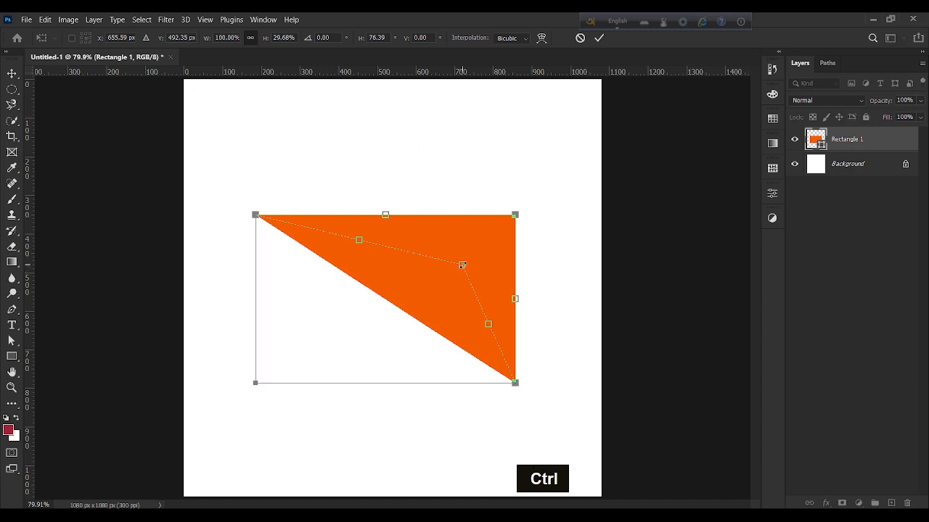
{"action": "left_click", "coordinate": [600, 38]}
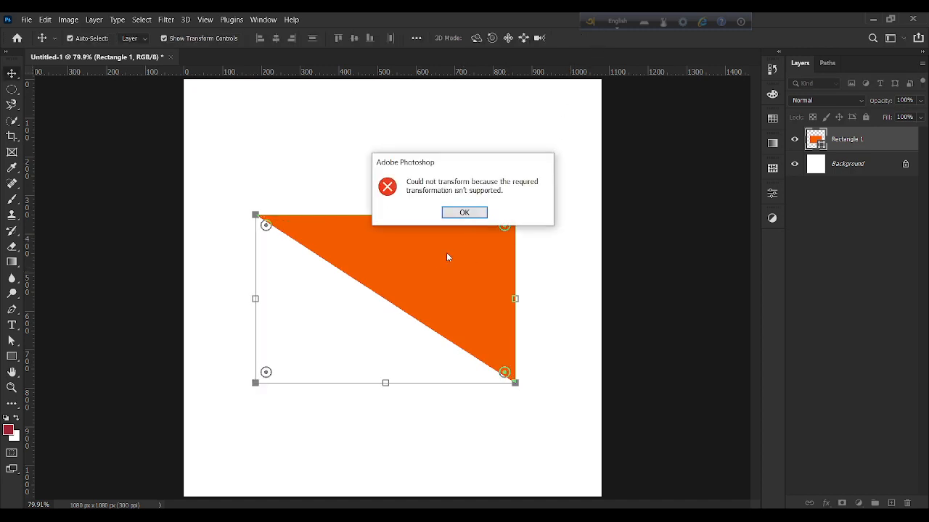
{"action": "left_click", "coordinate": [464, 210]}
Move the orange rectangle so its center sits at X 540 px, Y 498 px.
{"action": "left_click", "coordinate": [404, 292]}
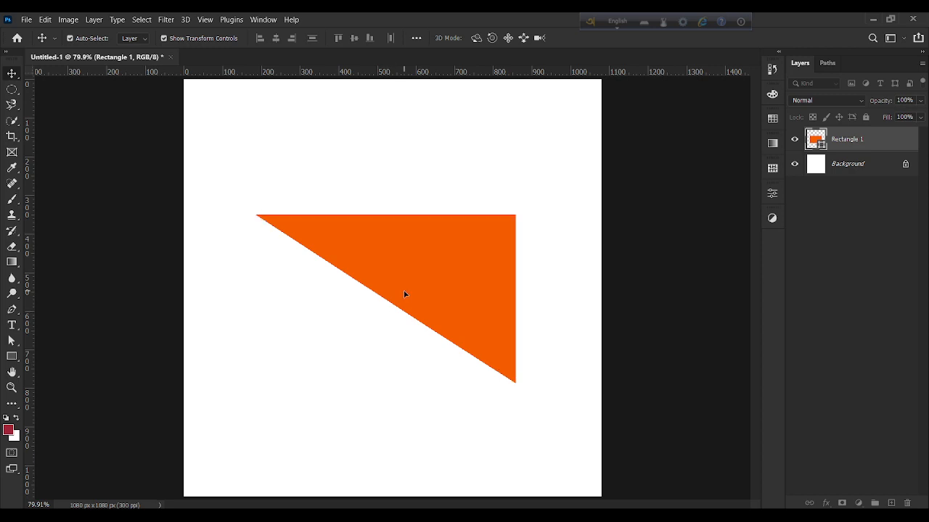
{"action": "mouse_move", "coordinate": [428, 278]}
{"action": "left_mouse_down"}
{"action": "mouse_move", "coordinate": [398, 271]}
{"action": "mouse_move", "coordinate": [430, 284]}
{"action": "mouse_move", "coordinate": [429, 262]}
{"action": "left_mouse_up"}
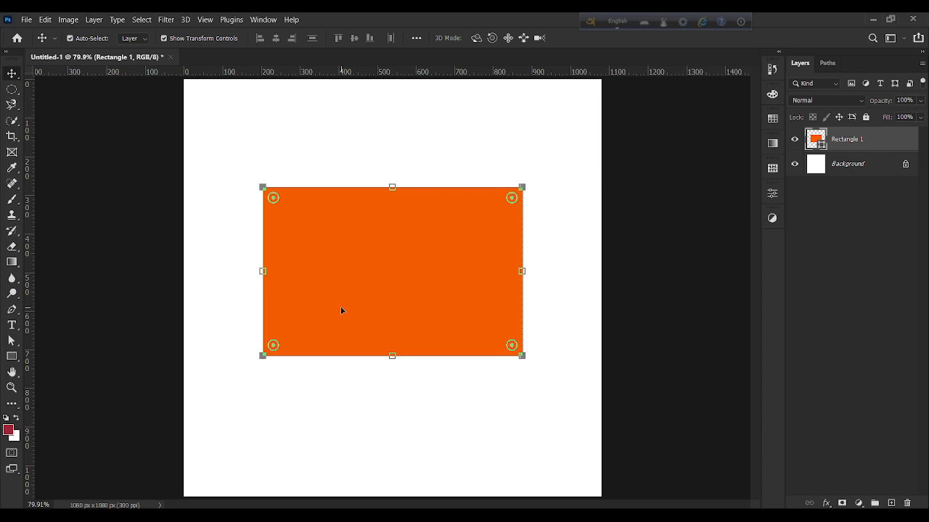
{"action": "left_click", "coordinate": [392, 190]}
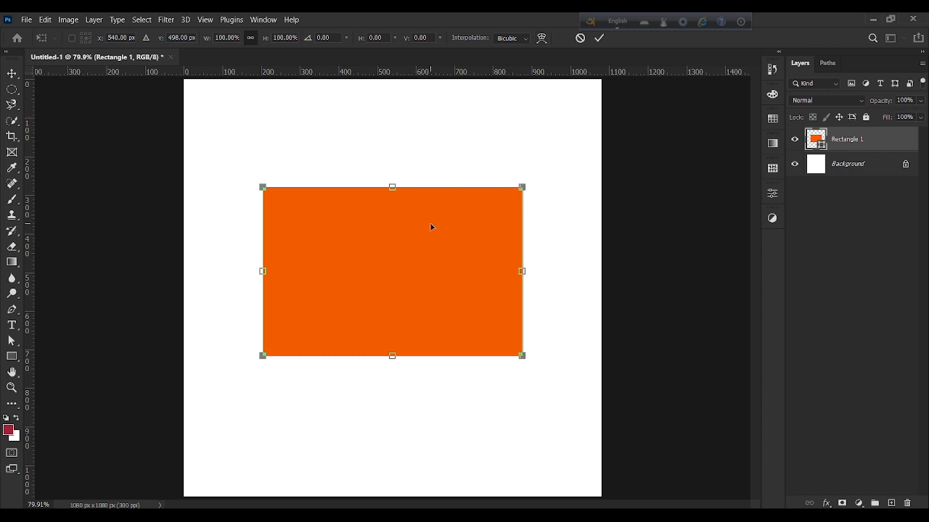
{"action": "left_click", "coordinate": [598, 38]}
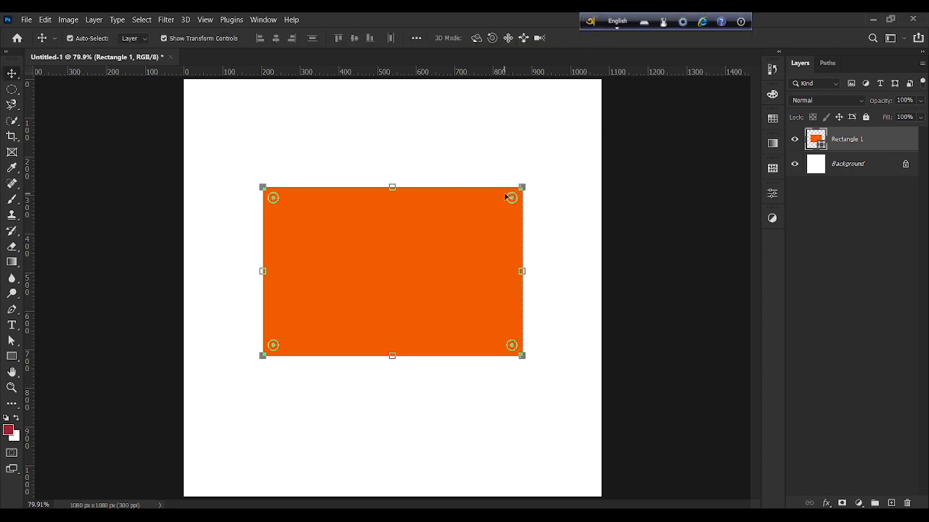
Warp the orange rectangle's upper and lower edges into S-shaped waves that narrow the left part and widen the right part.
{"action": "key", "text": "ctrl+t"}
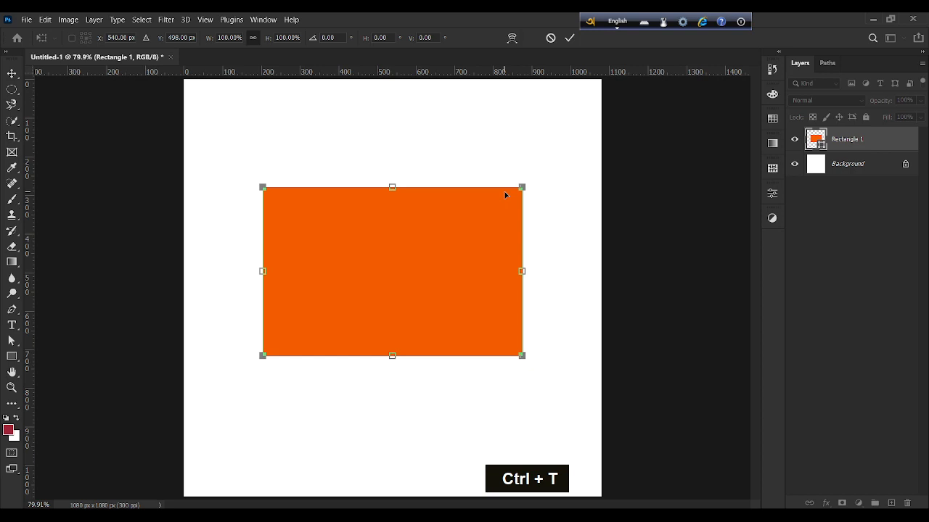
{"action": "left_click", "coordinate": [512, 39]}
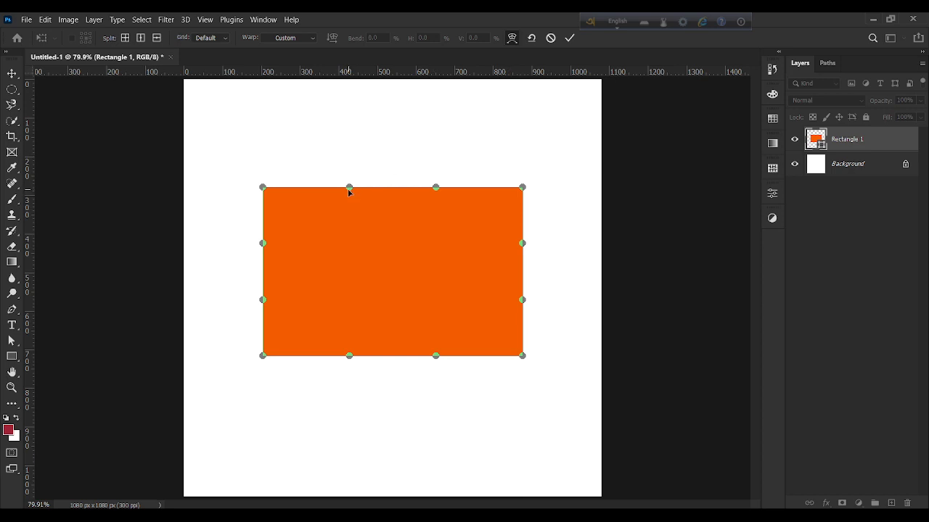
{"action": "left_click_drag", "start_coordinate": [348, 190], "coordinate": [322, 299]}
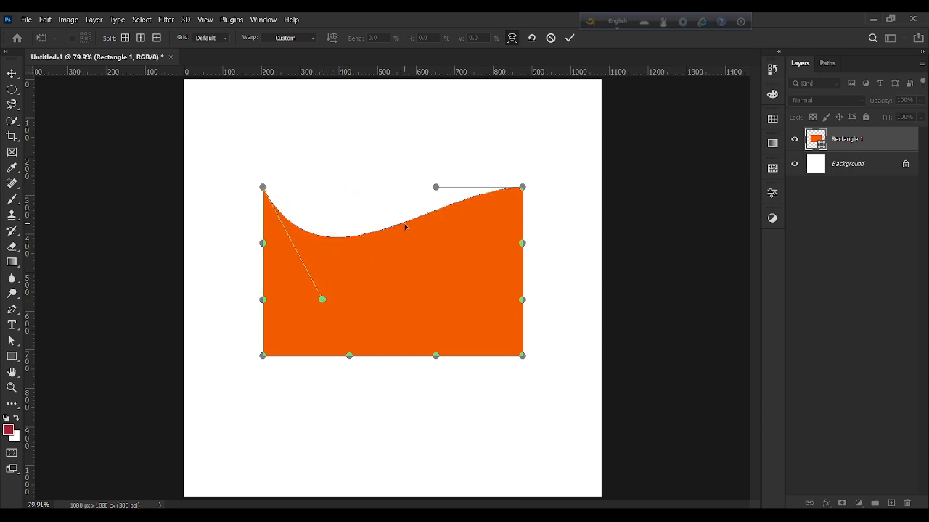
{"action": "left_click_drag", "start_coordinate": [436, 187], "coordinate": [391, 138]}
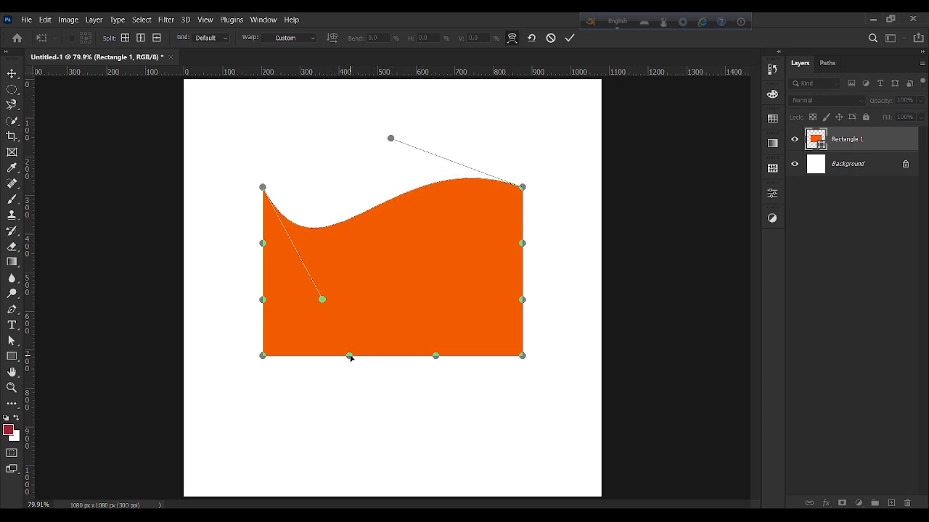
{"action": "left_click_drag", "start_coordinate": [349, 355], "coordinate": [368, 256]}
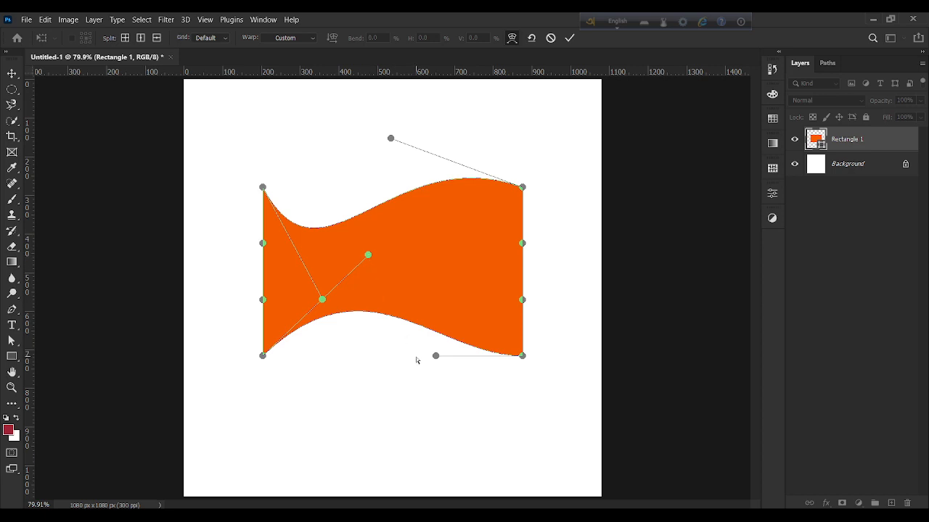
{"action": "left_click_drag", "start_coordinate": [433, 357], "coordinate": [395, 424]}
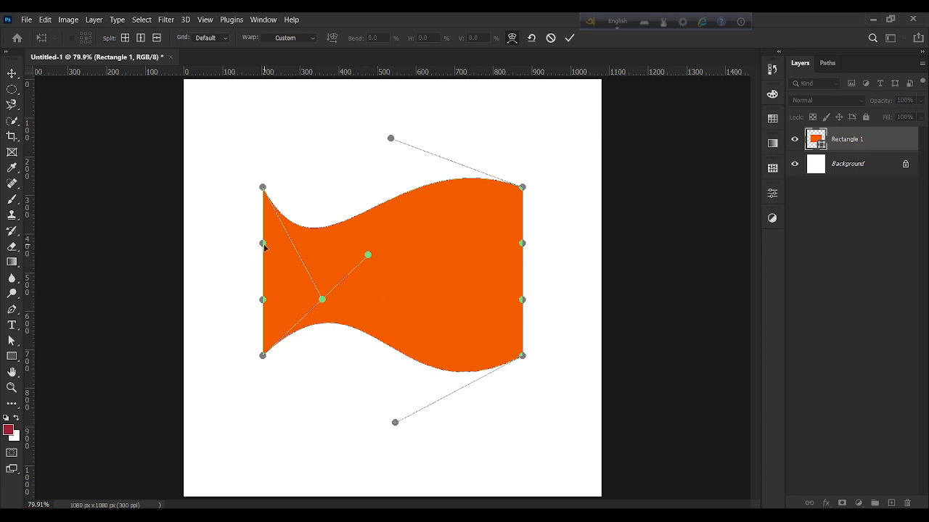
Curve the warped shape's left edge inward and pull its two left corners slightly outward.
{"action": "left_click_drag", "start_coordinate": [263, 244], "coordinate": [312, 289]}
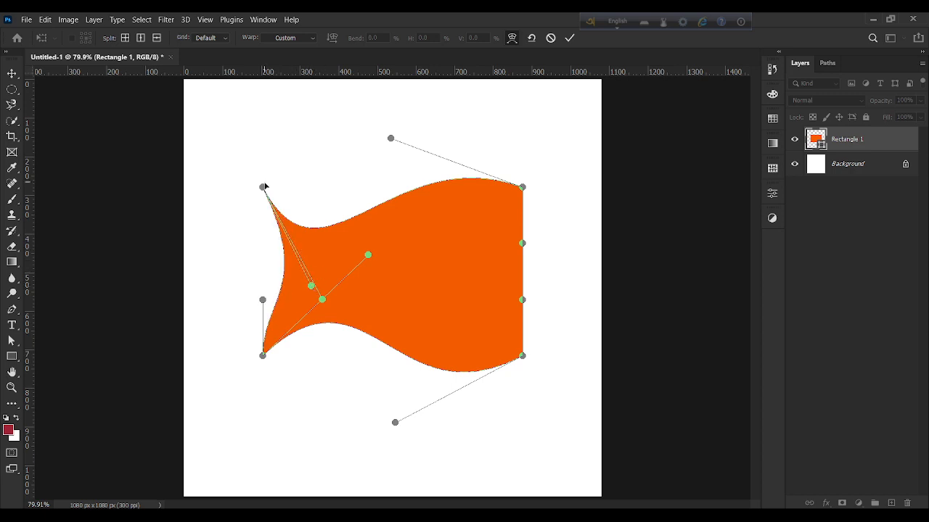
{"action": "left_click_drag", "start_coordinate": [263, 189], "coordinate": [255, 172]}
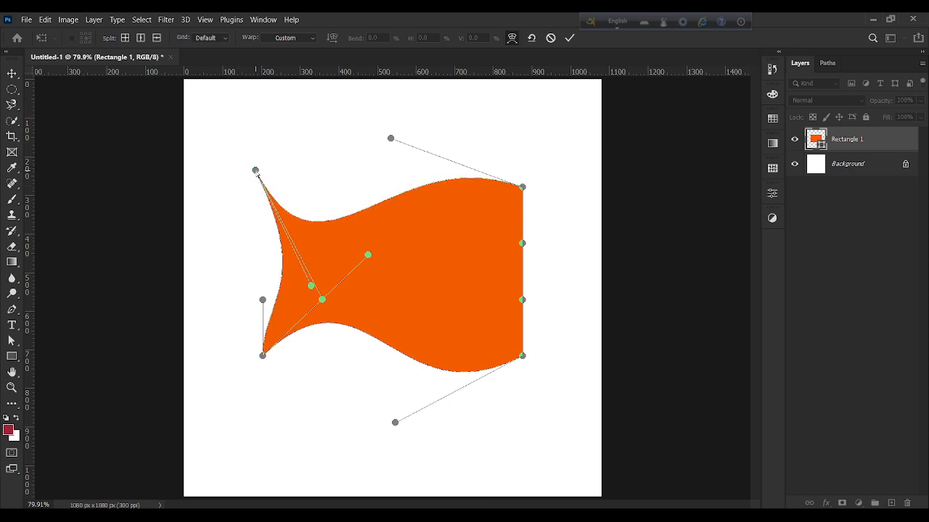
{"action": "left_click_drag", "start_coordinate": [263, 356], "coordinate": [254, 362]}
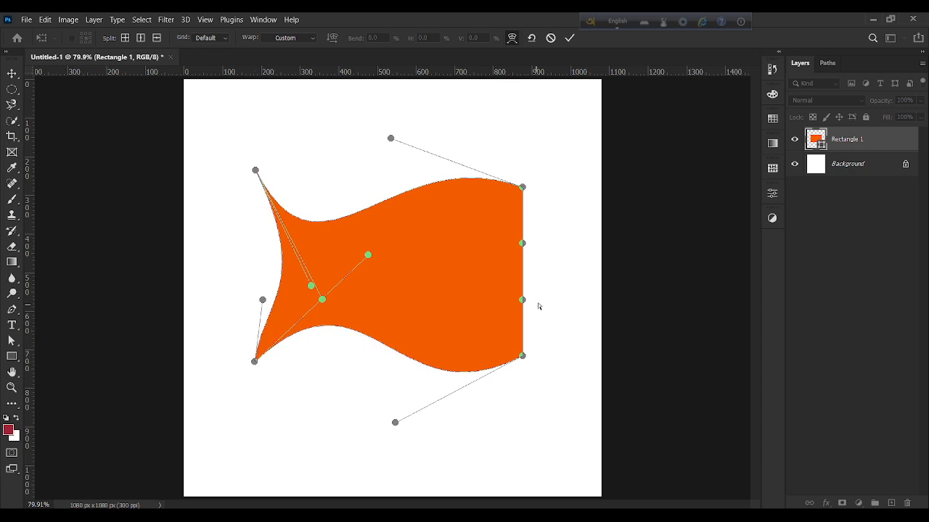
Bend the warped shape's right edge into an S-curve and move its upper-right corner inward.
{"action": "left_click_drag", "start_coordinate": [521, 299], "coordinate": [474, 293]}
{"action": "left_click_drag", "start_coordinate": [523, 244], "coordinate": [542, 249]}
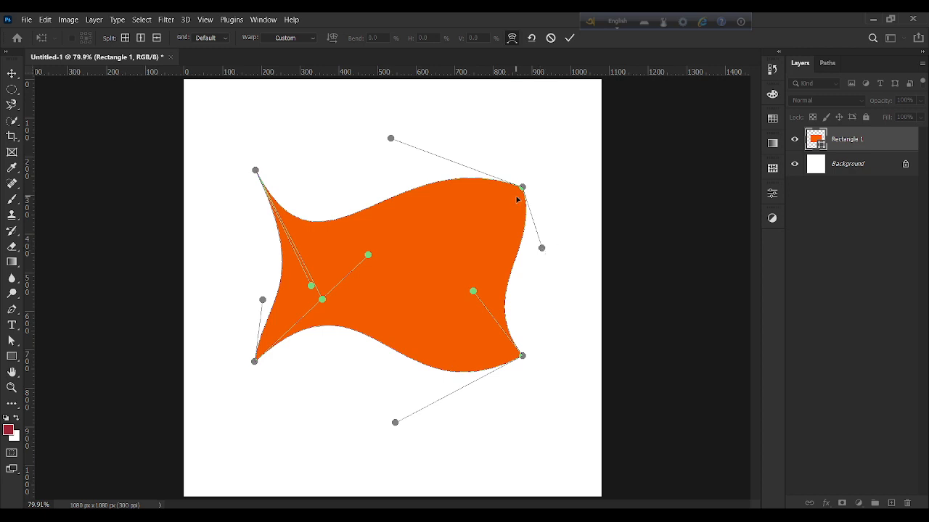
{"action": "mouse_move", "coordinate": [522, 187]}
{"action": "left_mouse_down"}
{"action": "mouse_move", "coordinate": [424, 235]}
{"action": "mouse_move", "coordinate": [512, 180]}
{"action": "left_mouse_up"}
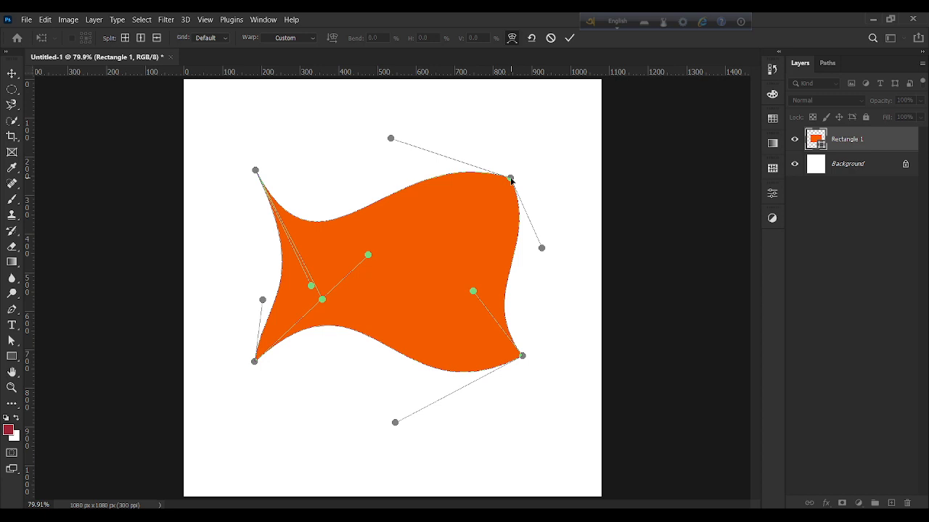
{"action": "left_click_drag", "start_coordinate": [511, 178], "coordinate": [490, 191]}
Stretch the two left corners farther outward, flatten the upper edge's right-hand curve slightly, and apply the warp.
{"action": "mouse_move", "coordinate": [255, 171]}
{"action": "left_mouse_down"}
{"action": "mouse_move", "coordinate": [275, 199]}
{"action": "mouse_move", "coordinate": [248, 161]}
{"action": "left_mouse_up"}
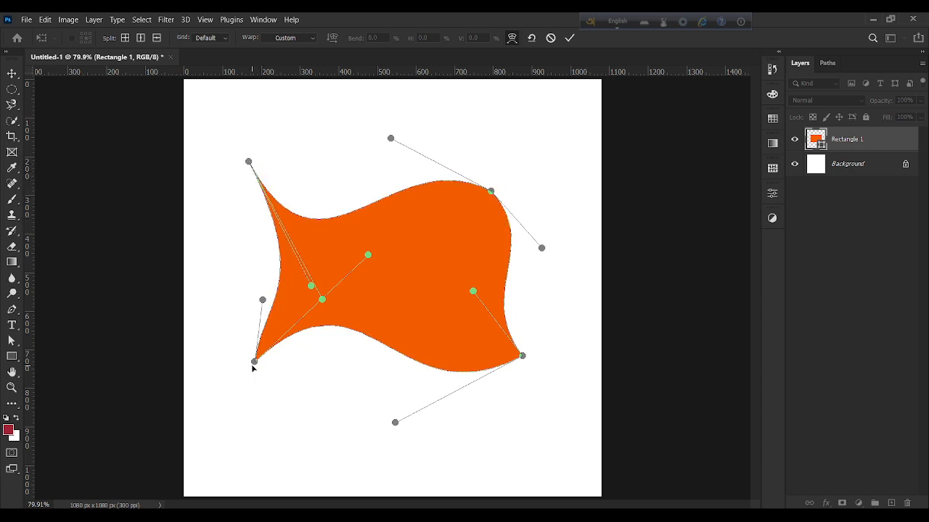
{"action": "left_click_drag", "start_coordinate": [254, 363], "coordinate": [239, 364]}
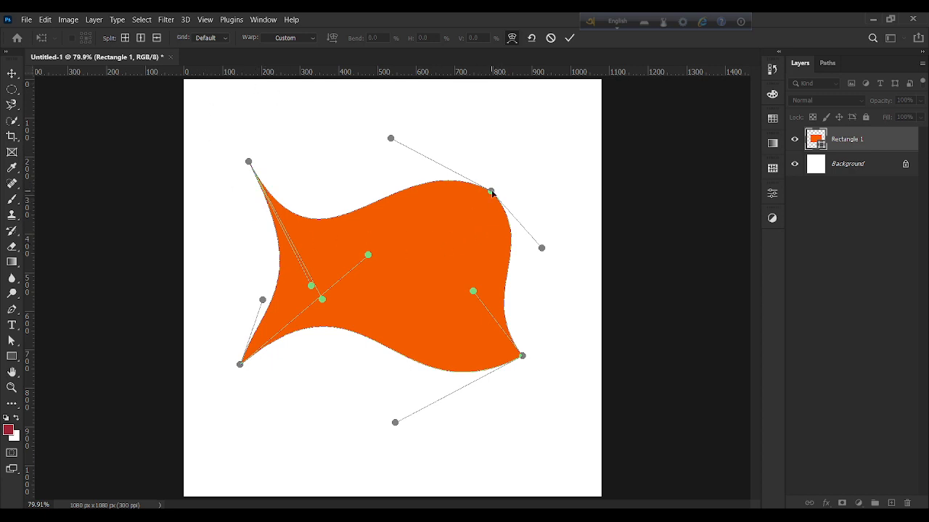
{"action": "mouse_move", "coordinate": [491, 192]}
{"action": "left_mouse_down"}
{"action": "mouse_move", "coordinate": [526, 166]}
{"action": "mouse_move", "coordinate": [498, 215]}
{"action": "mouse_move", "coordinate": [497, 185]}
{"action": "mouse_move", "coordinate": [489, 189]}
{"action": "left_mouse_up"}
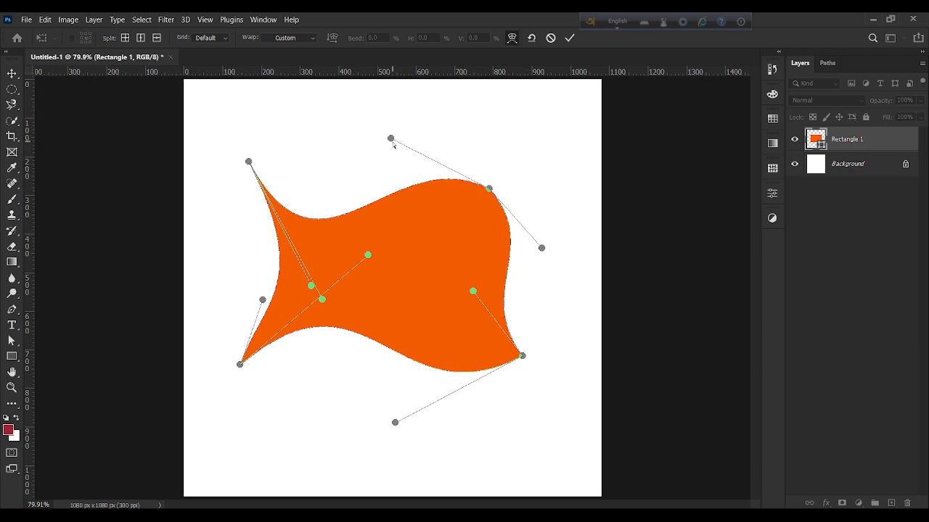
{"action": "left_click_drag", "start_coordinate": [393, 145], "coordinate": [372, 158]}
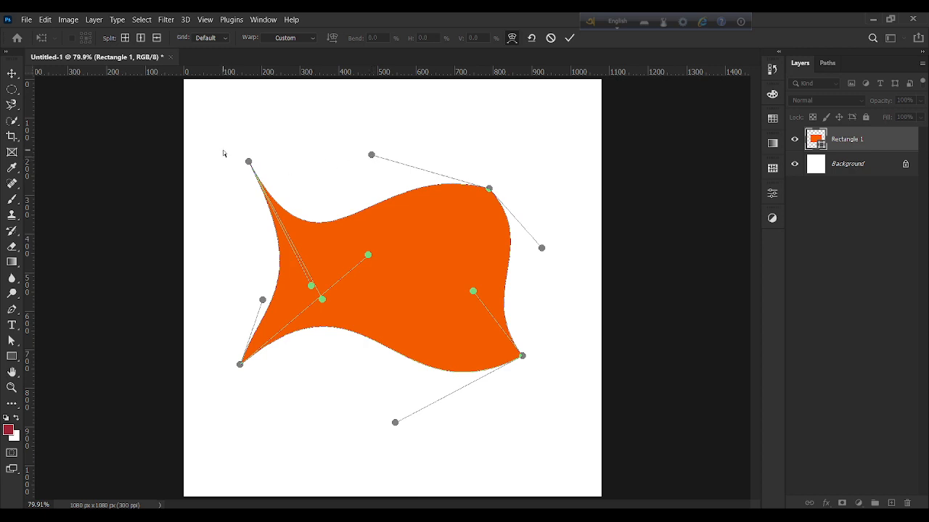
{"action": "left_click", "coordinate": [569, 38]}
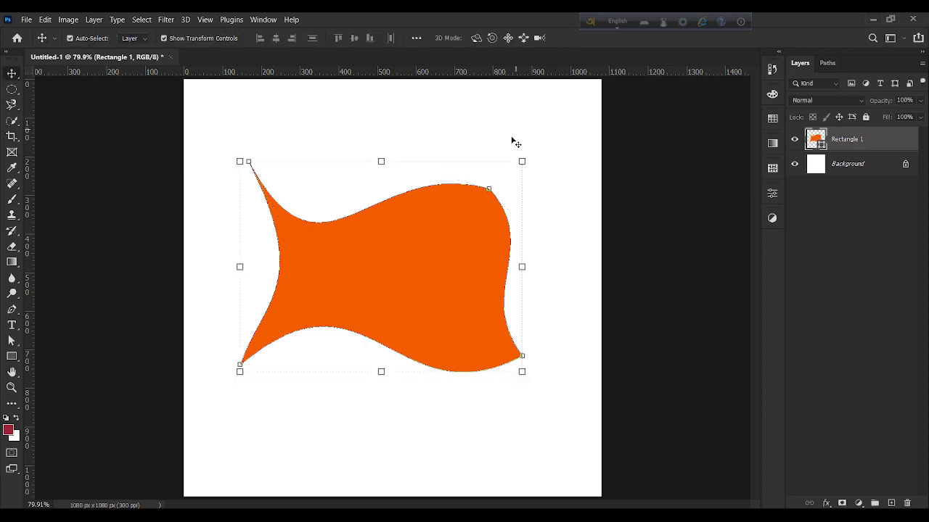
Replace the warped orange shape with a new red rectangle about 688 × 471 px, placed at about X 176 px, Y 271 px.
{"action": "key", "text": "BackSpace"}
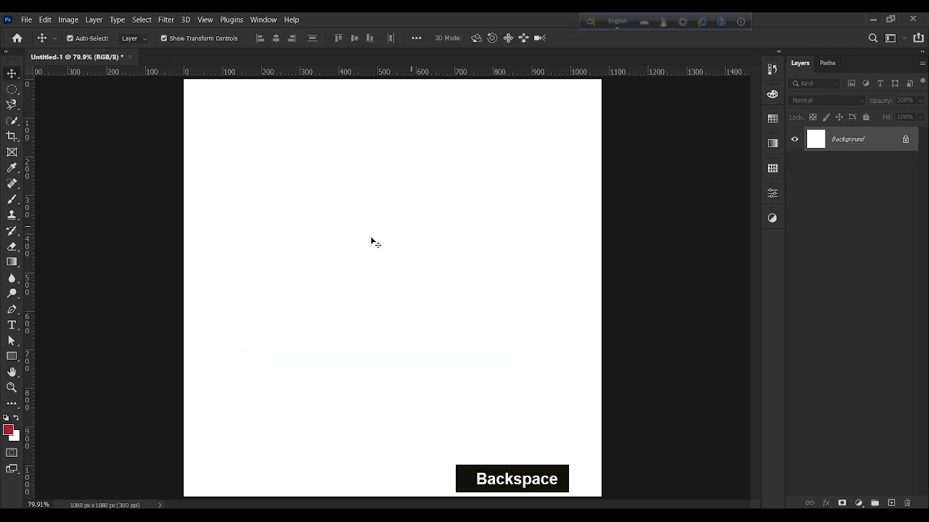
{"action": "left_click", "coordinate": [11, 357]}
{"action": "left_click_drag", "start_coordinate": [241, 234], "coordinate": [506, 415]}
{"action": "left_click", "coordinate": [12, 74]}
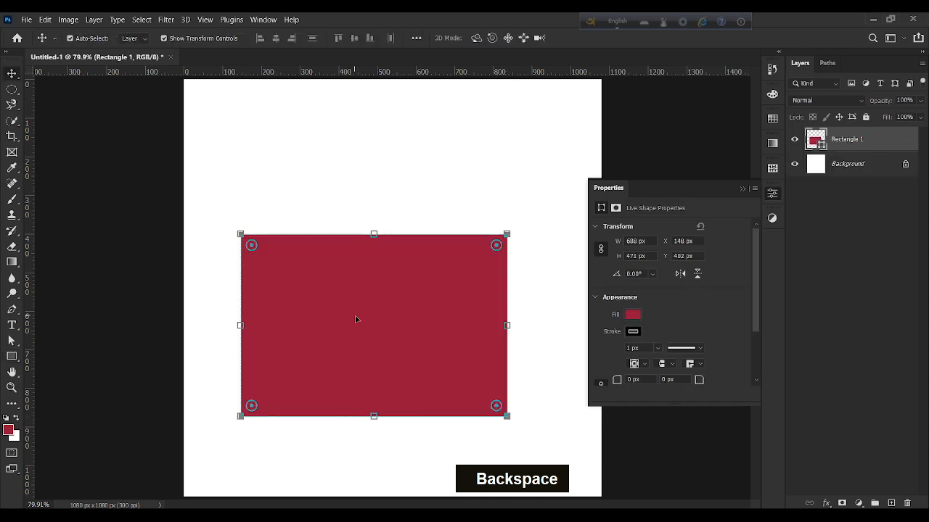
{"action": "left_click_drag", "start_coordinate": [357, 318], "coordinate": [367, 267]}
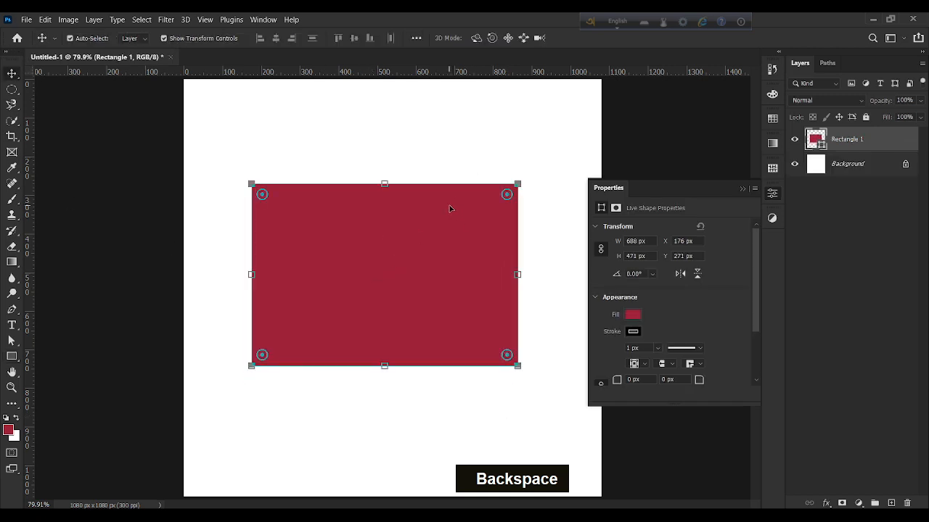
Start warping the red rectangle and split the warp crosswise near its upper-left corner.
{"action": "key", "text": "ctrl"}
{"action": "key", "text": "ctrl+t"}
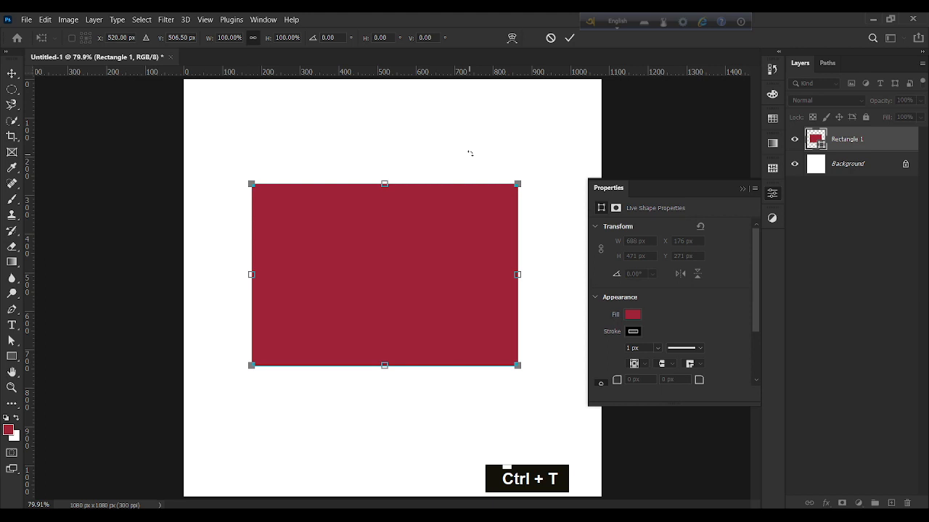
{"action": "left_click", "coordinate": [512, 38]}
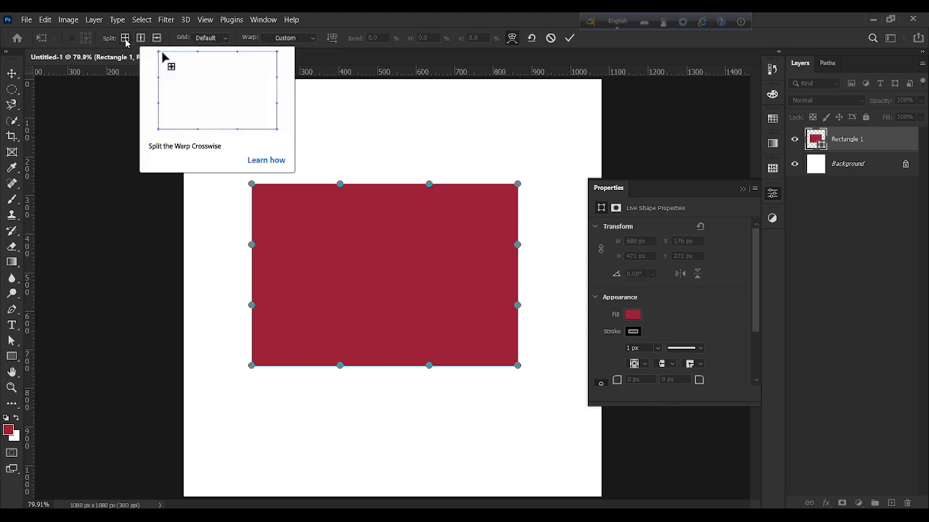
{"action": "left_click", "coordinate": [125, 39]}
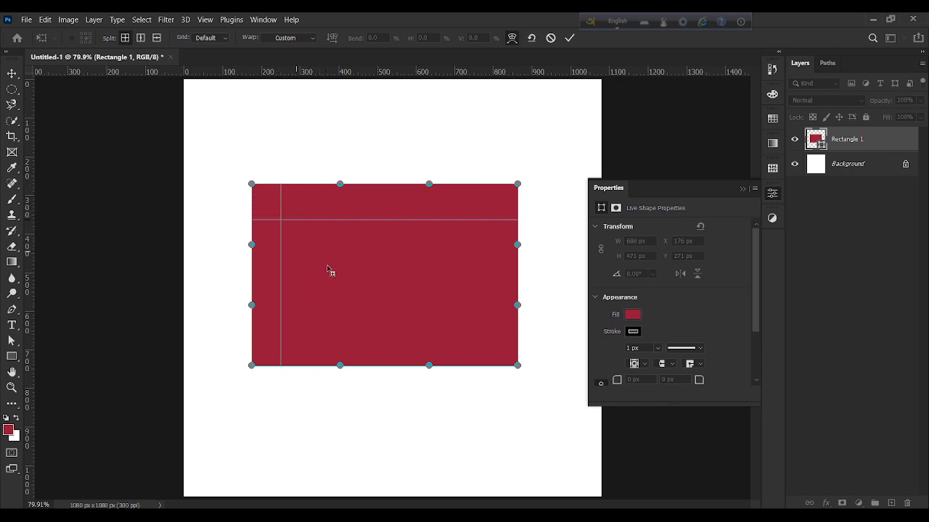
{"action": "left_click", "coordinate": [430, 310]}
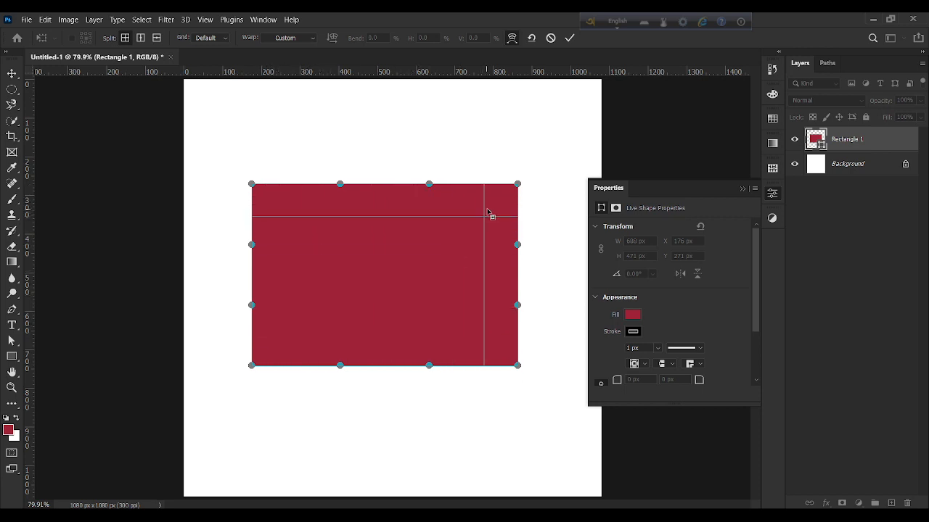
{"action": "left_click", "coordinate": [298, 229]}
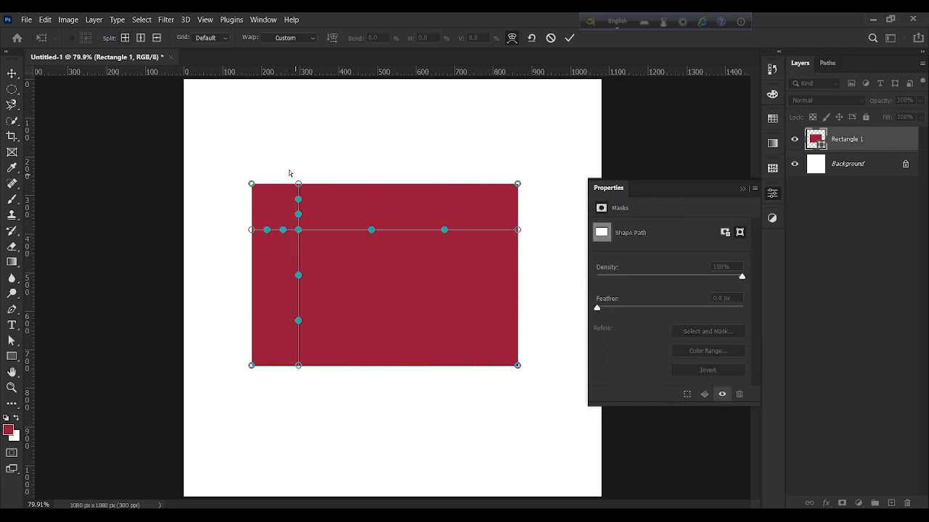
Add a second crosswise warp split toward the rectangle's lower-right corner and select the upper-left, lower-right and lower-left grid intersections in turn.
{"action": "left_click", "coordinate": [125, 39]}
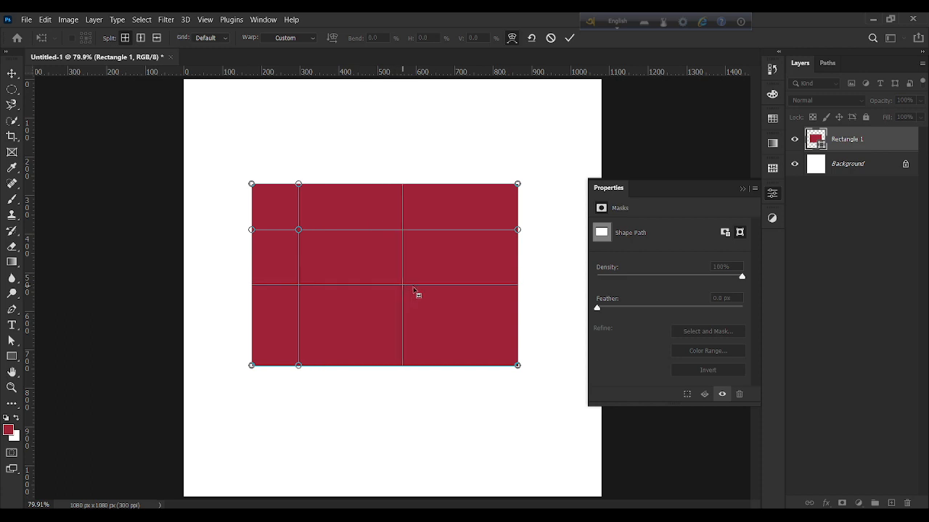
{"action": "left_click", "coordinate": [445, 306]}
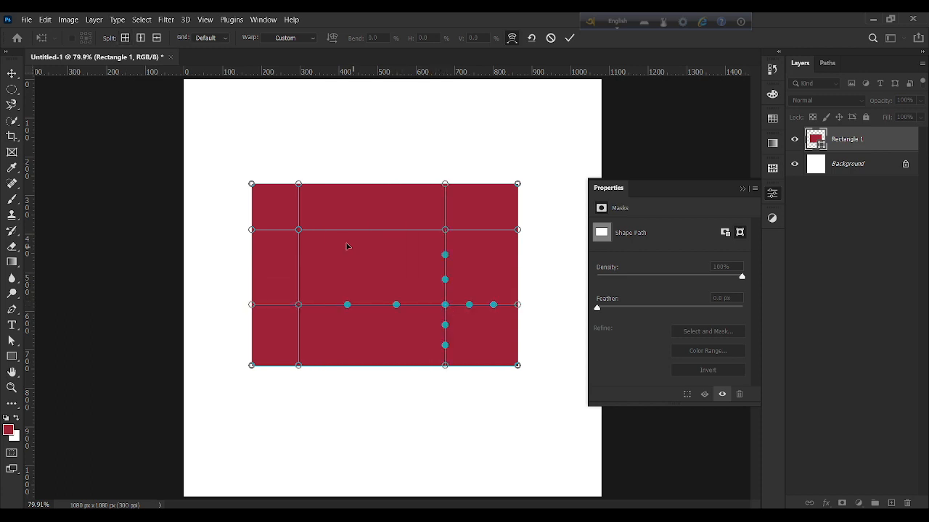
{"action": "left_click", "coordinate": [300, 232]}
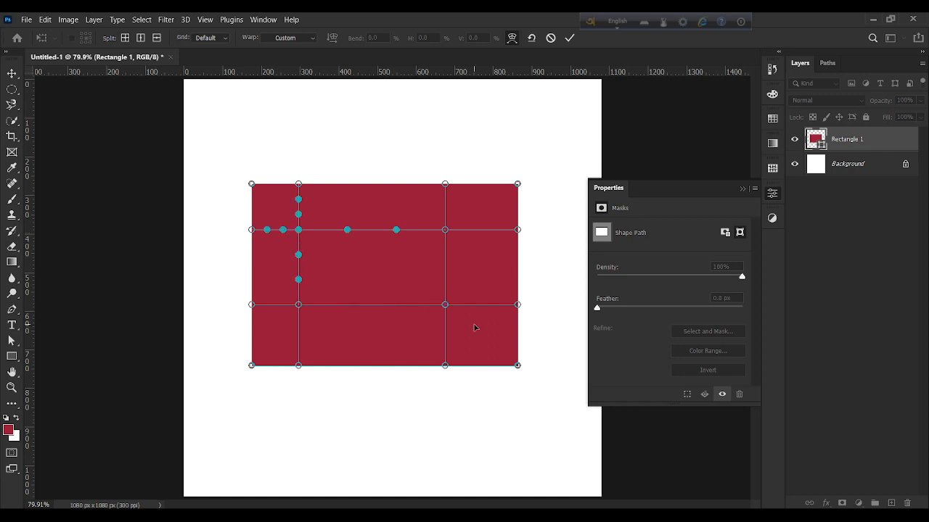
{"action": "left_click", "coordinate": [446, 306]}
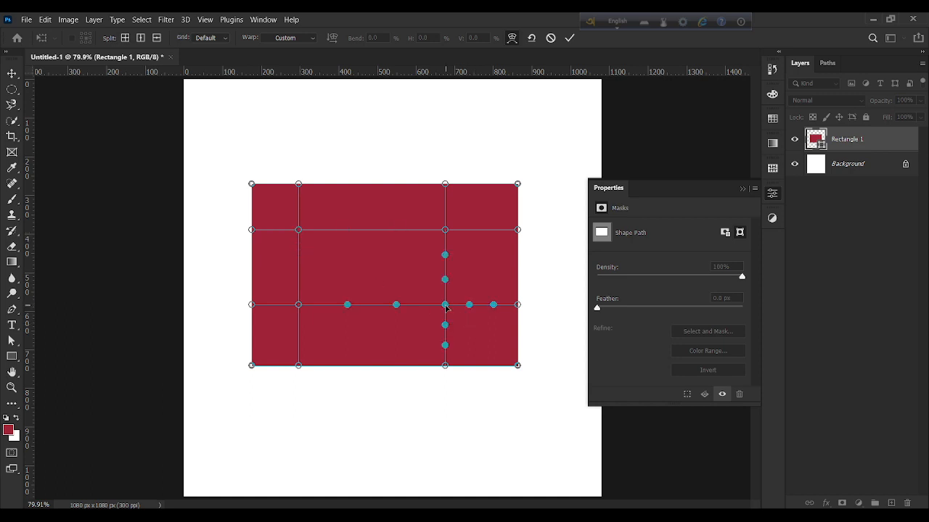
{"action": "left_click", "coordinate": [299, 306]}
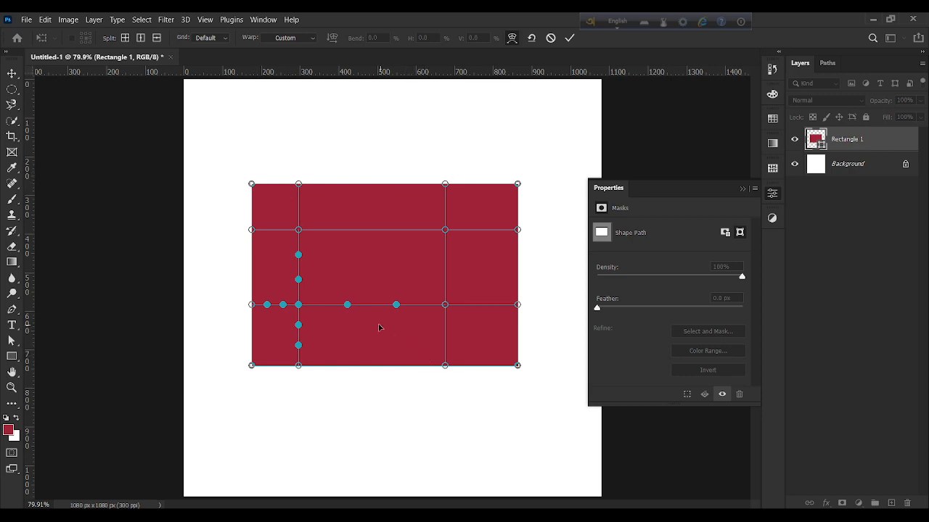
Bend the inner grid lines into S-curves at the four intersections and nudge the upper edge's left split point slightly down.
{"action": "left_click_drag", "start_coordinate": [347, 306], "coordinate": [330, 278]}
{"action": "left_click", "coordinate": [299, 230]}
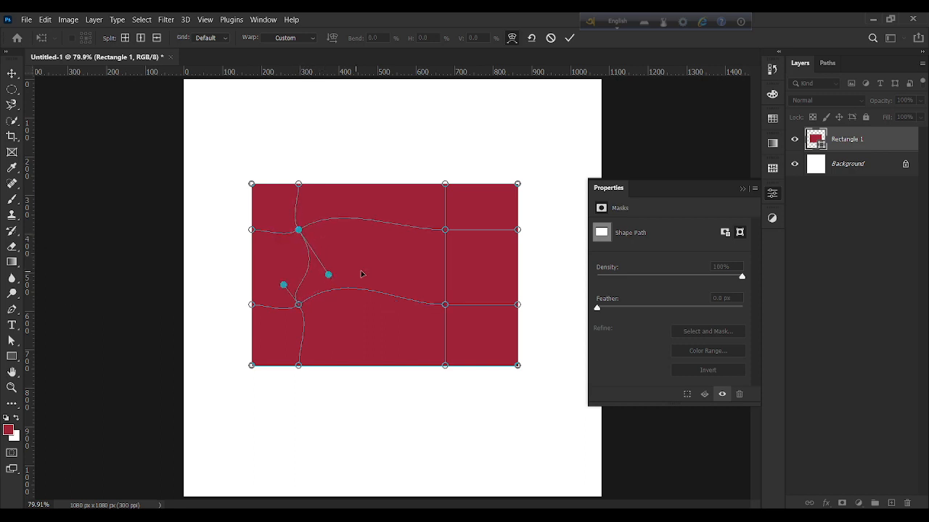
{"action": "left_click", "coordinate": [445, 232]}
{"action": "left_click_drag", "start_coordinate": [398, 230], "coordinate": [399, 344]}
{"action": "left_click", "coordinate": [446, 305]}
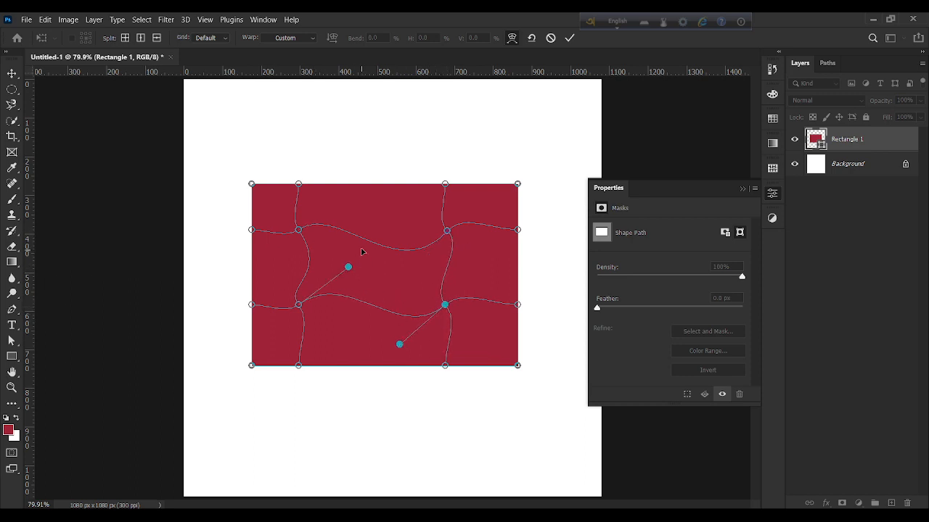
{"action": "mouse_move", "coordinate": [299, 184]}
{"action": "left_mouse_down"}
{"action": "mouse_move", "coordinate": [307, 201]}
{"action": "mouse_move", "coordinate": [300, 179]}
{"action": "mouse_move", "coordinate": [301, 188]}
{"action": "left_mouse_up"}
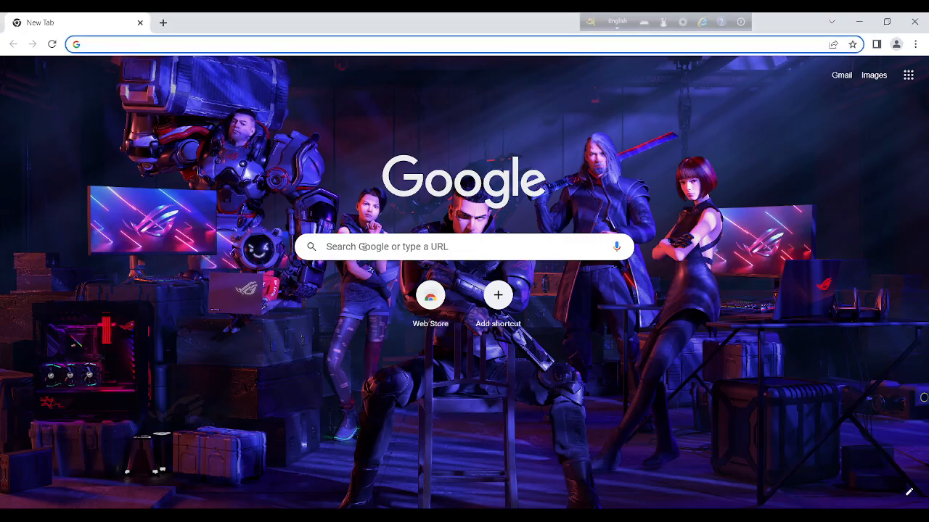
Switch to Chrome, search Google for "image" and open the preview of the first picture.
{"action": "left_click", "coordinate": [365, 247]}
{"action": "type", "text": "ima"}
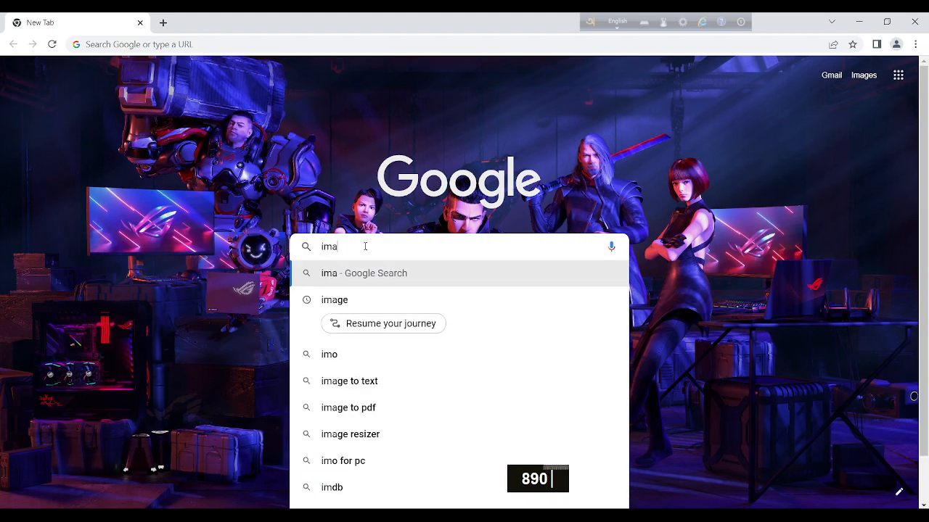
{"action": "type", "text": "ge"}
{"action": "key", "text": "Return"}
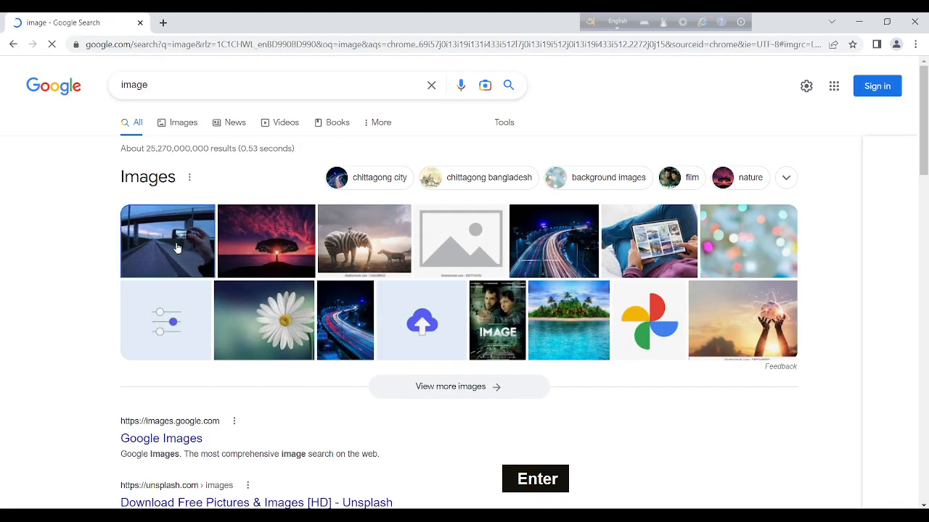
{"action": "left_click", "coordinate": [176, 248]}
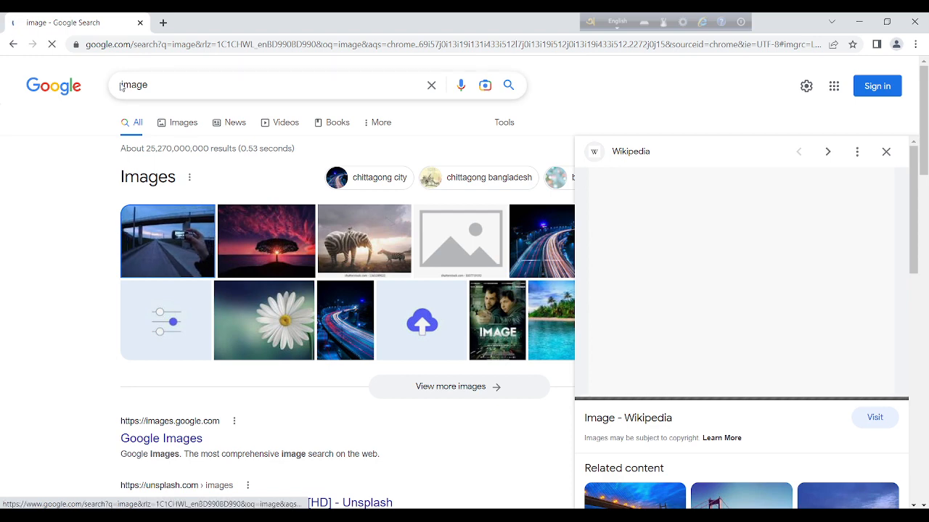
Extend the Google query to "texture image" and show only the image results.
{"action": "left_click", "coordinate": [121, 86]}
{"action": "type", "text": "textu"}
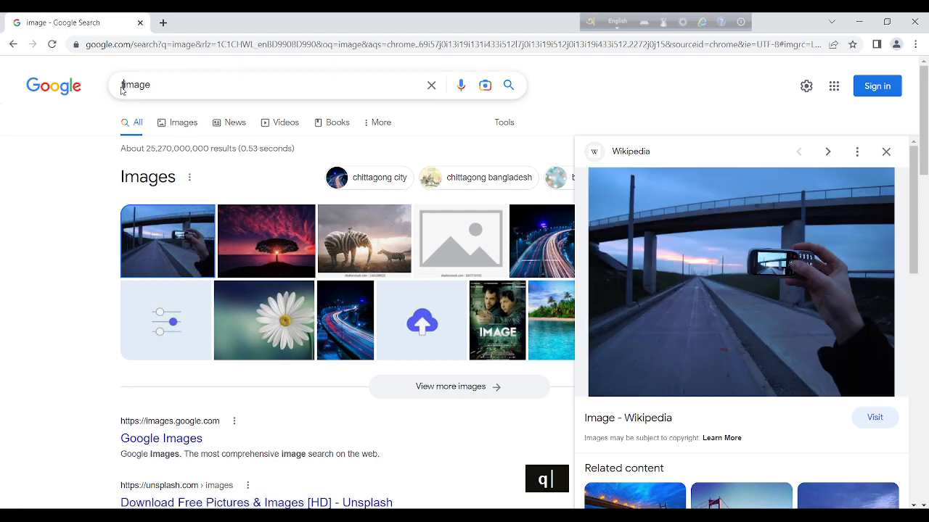
{"action": "type", "text": "re"}
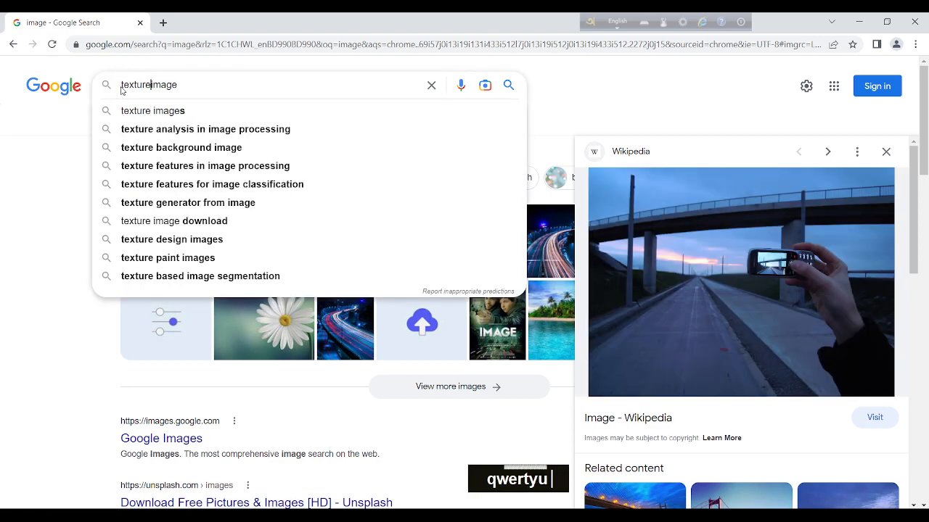
{"action": "key", "text": "Return"}
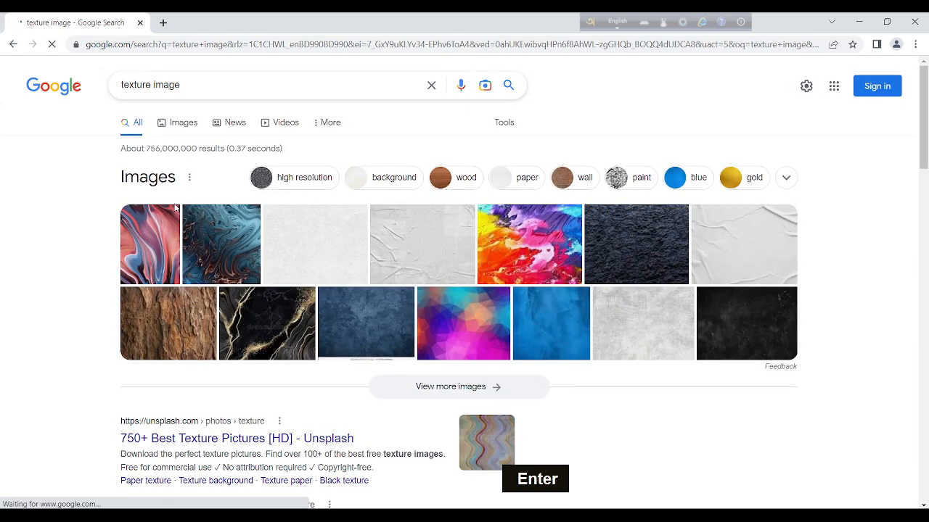
{"action": "left_click", "coordinate": [178, 125]}
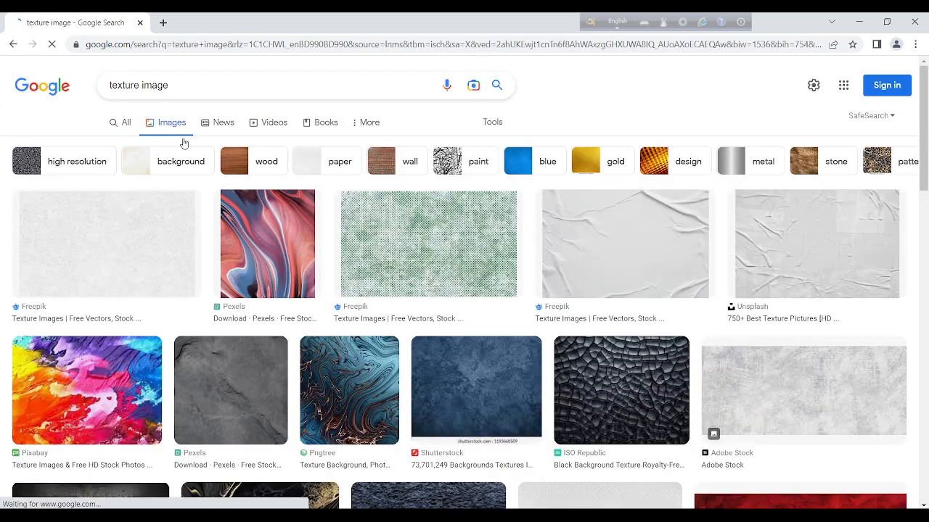
Open the preview of the red-and-blue marbled Pexels texture and copy the image.
{"action": "left_click_drag", "start_coordinate": [287, 245], "coordinate": [281, 249]}
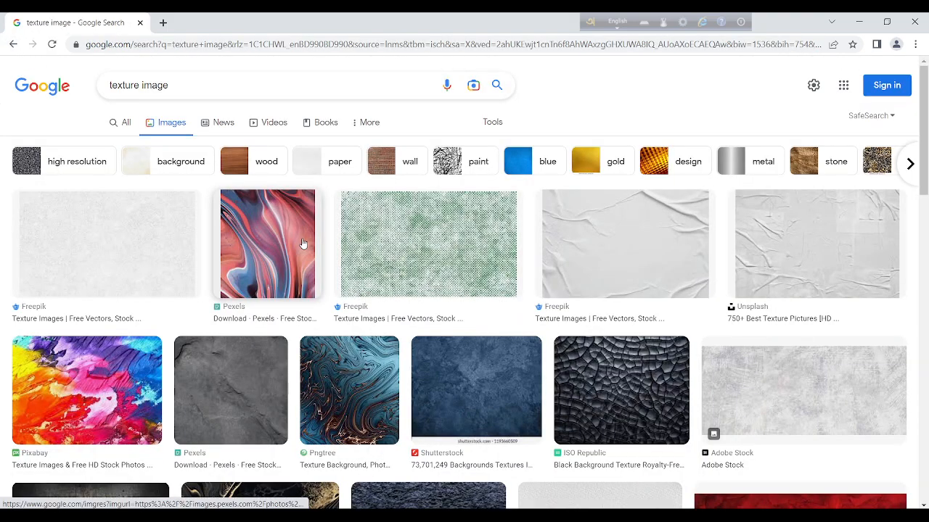
{"action": "left_click", "coordinate": [304, 243]}
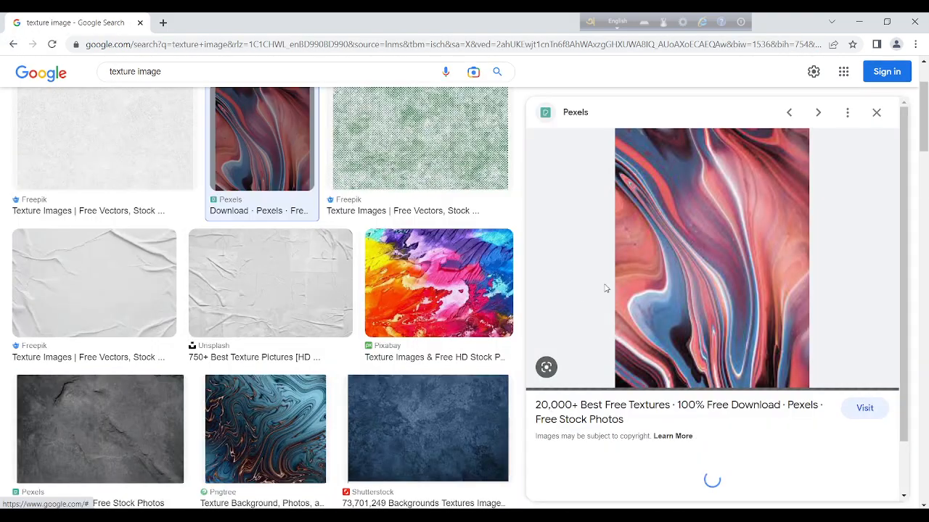
{"action": "right_click", "coordinate": [733, 279]}
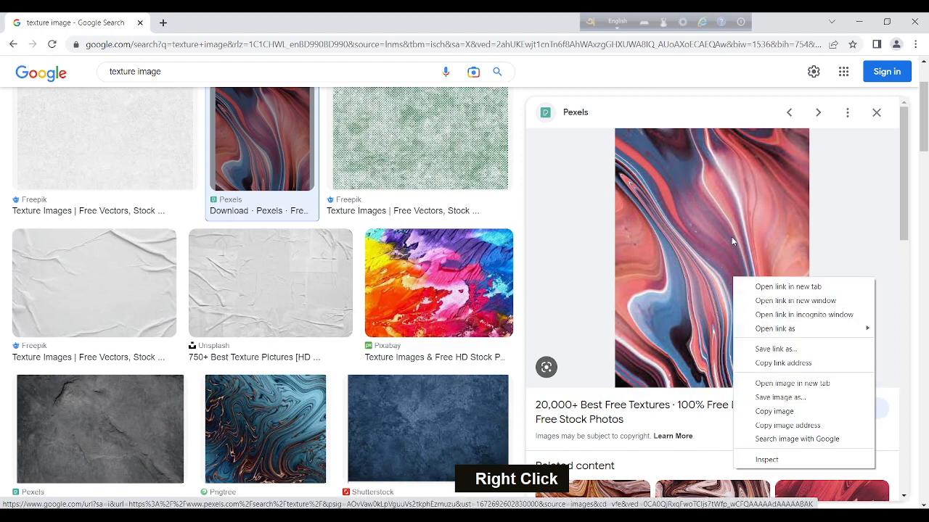
{"action": "left_click", "coordinate": [775, 411]}
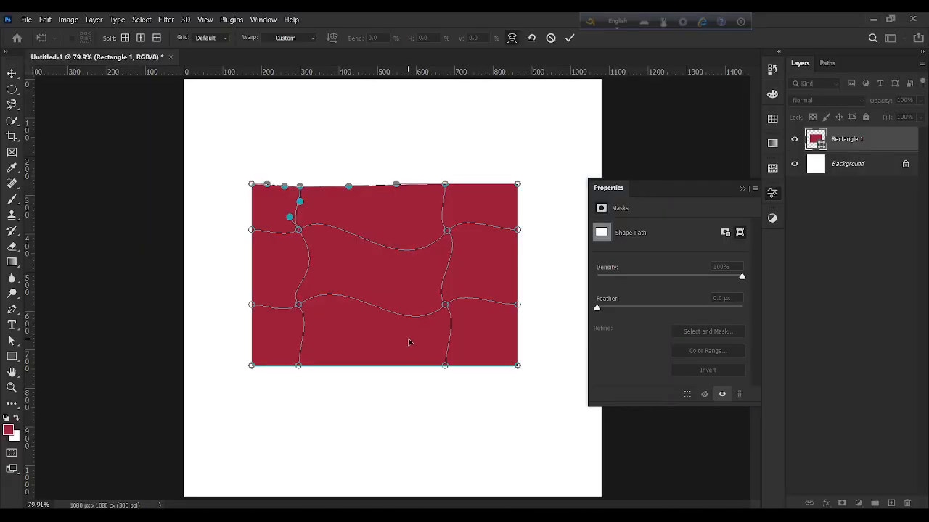
Switch back to Photoshop, apply the warp and delete the red rectangle.
{"action": "left_click", "coordinate": [570, 38]}
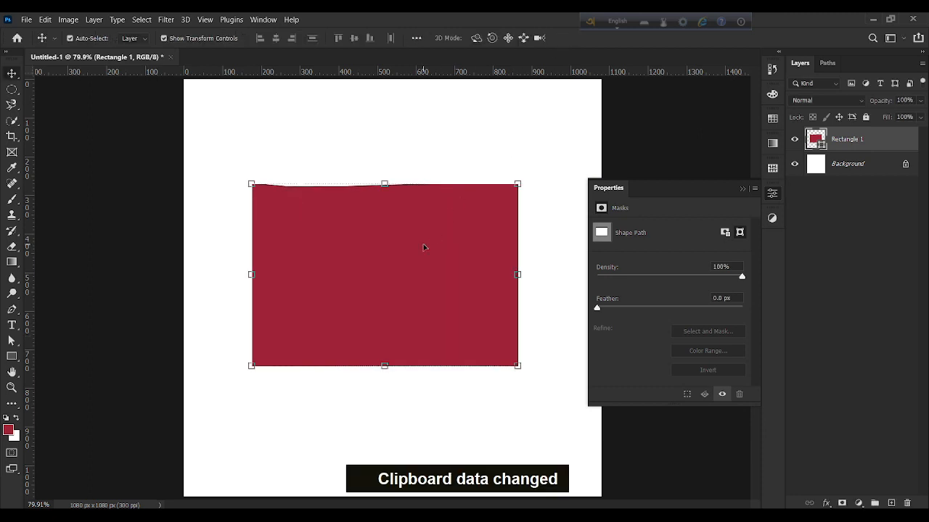
{"action": "key", "text": "BackSpace"}
Try twice to bring the marbled texture into the document by copy and paste, deleting the pasted layer each time.
{"action": "key", "text": "ctrl+v"}
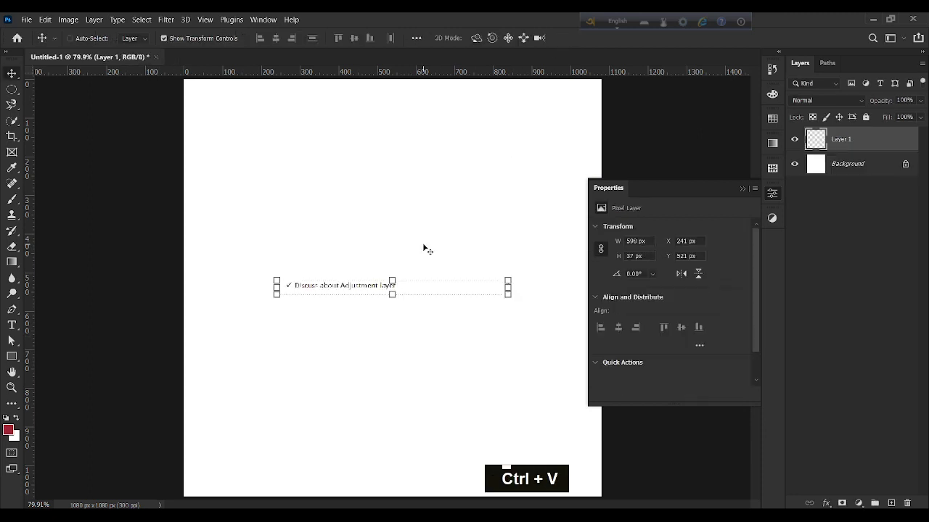
{"action": "key", "text": "ctrl+x"}
{"action": "key", "text": "BackSpace"}
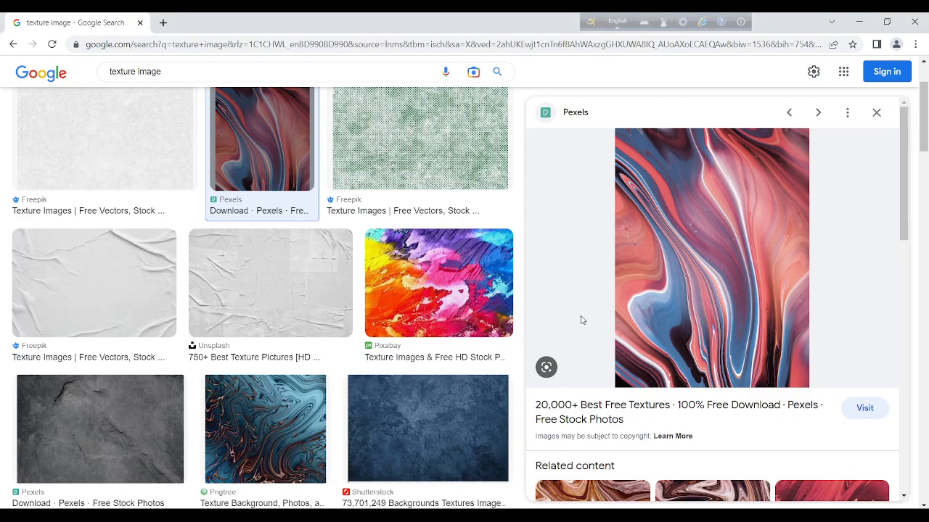
{"action": "right_click", "coordinate": [680, 259]}
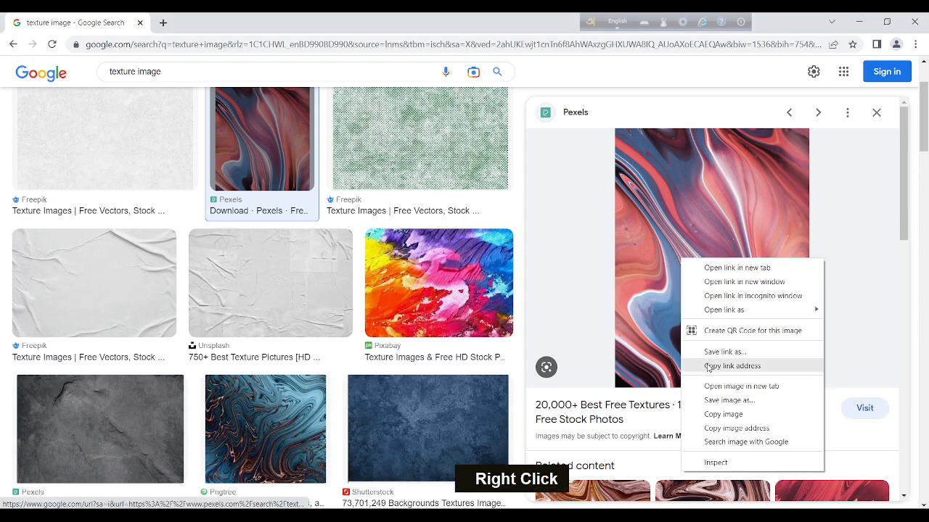
{"action": "left_click", "coordinate": [719, 413]}
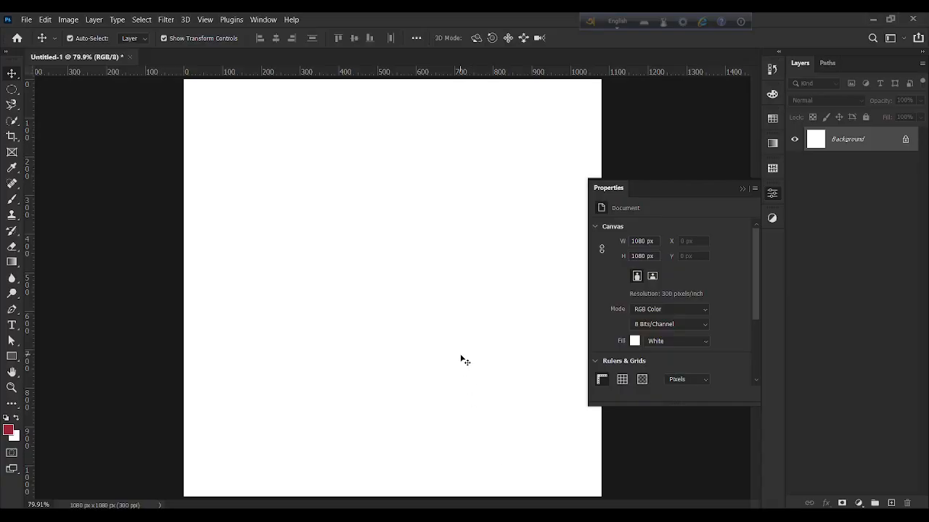
{"action": "key", "text": "ctrl+v"}
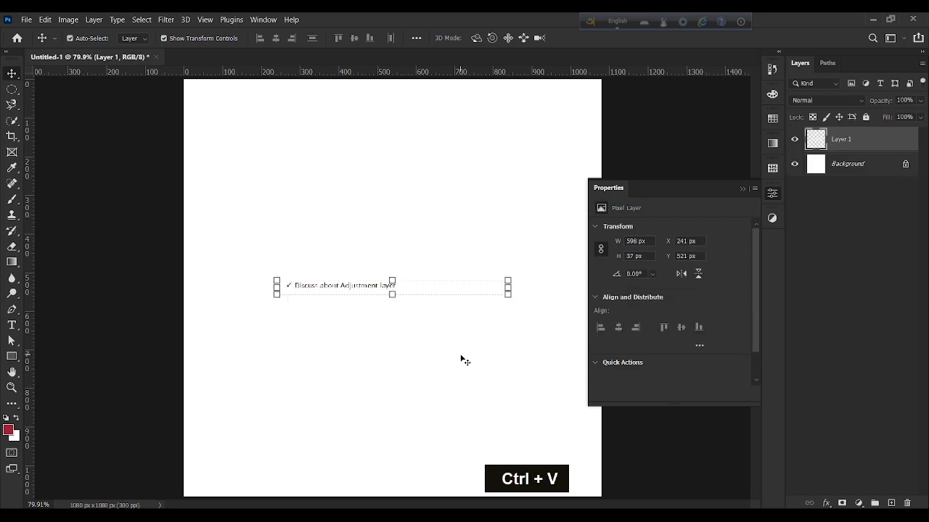
{"action": "key", "text": "BackSpace"}
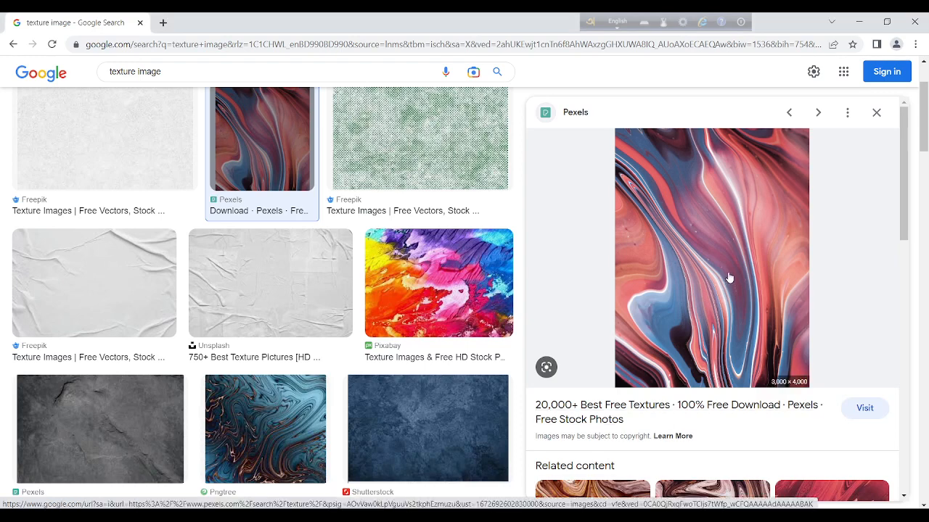
Save the marbled texture from Chrome as a JPEG in Downloads and place it in the Photoshop document at full canvas height.
{"action": "right_click", "coordinate": [728, 275]}
{"action": "left_click", "coordinate": [766, 414]}
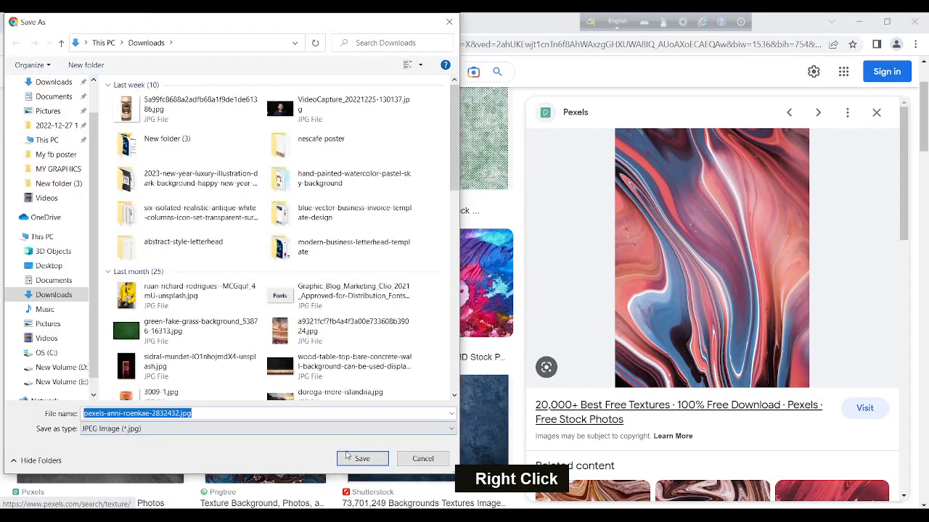
{"action": "left_click", "coordinate": [346, 456]}
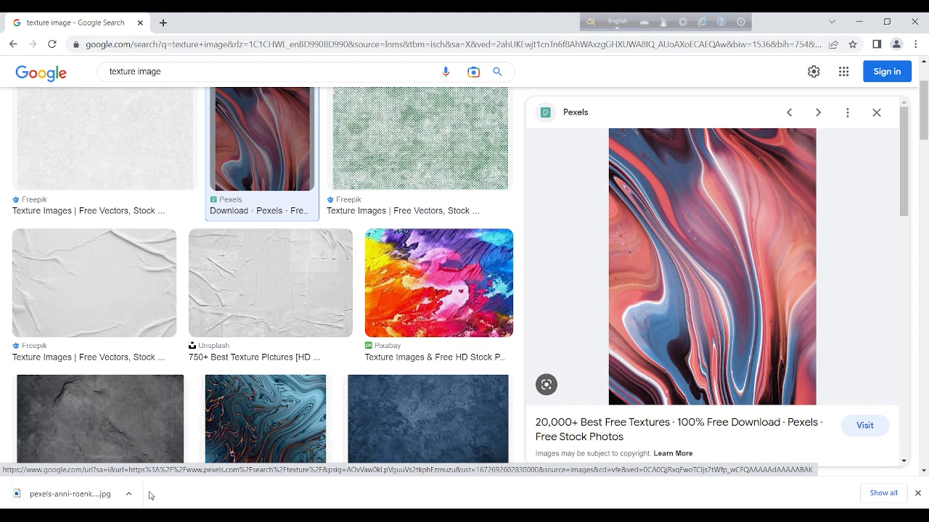
{"action": "left_click", "coordinate": [75, 500]}
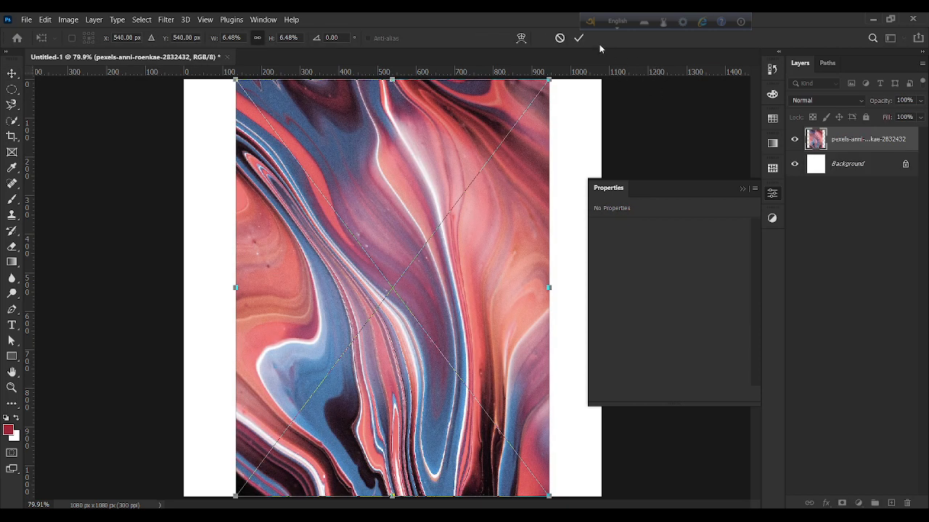
{"action": "left_click", "coordinate": [579, 38]}
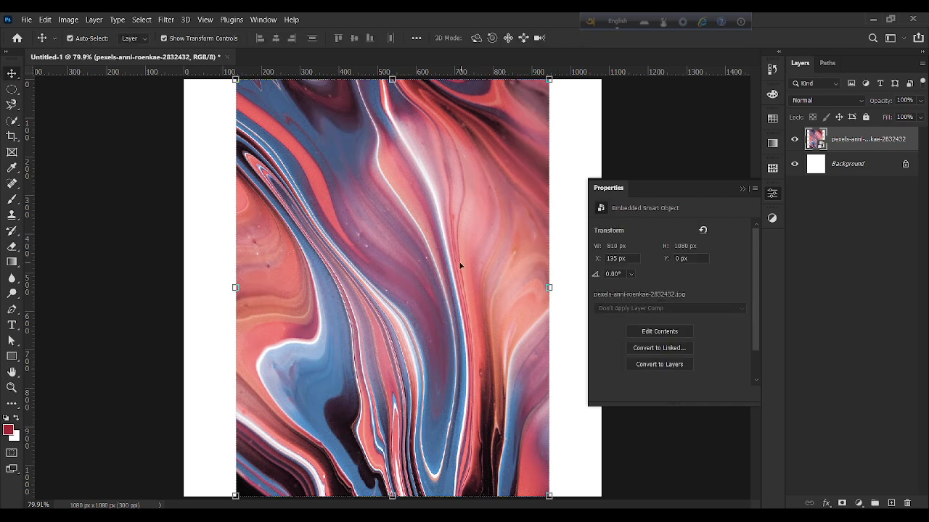
Put the marbled texture into Warp mode and add two crosswise splits, one in the upper-left area and one in the lower-right area.
{"action": "key", "text": "ctrl+t"}
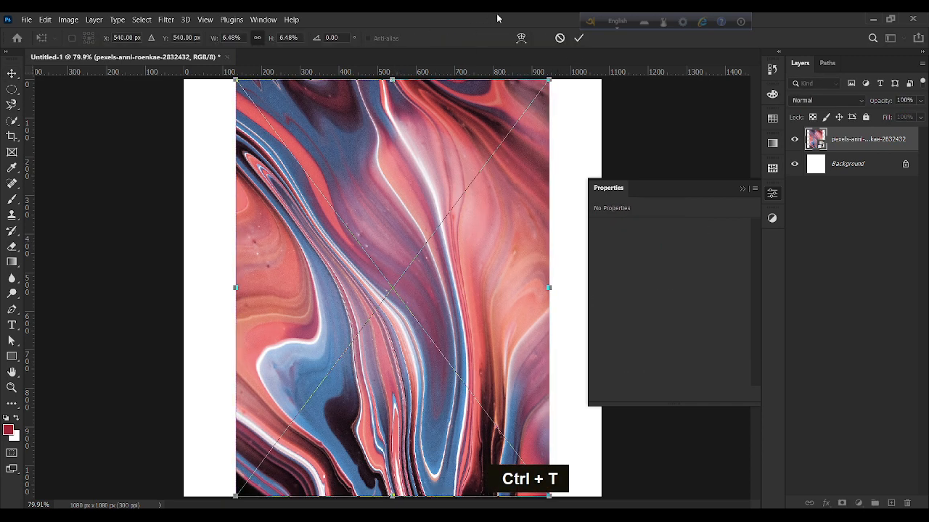
{"action": "left_click", "coordinate": [520, 37]}
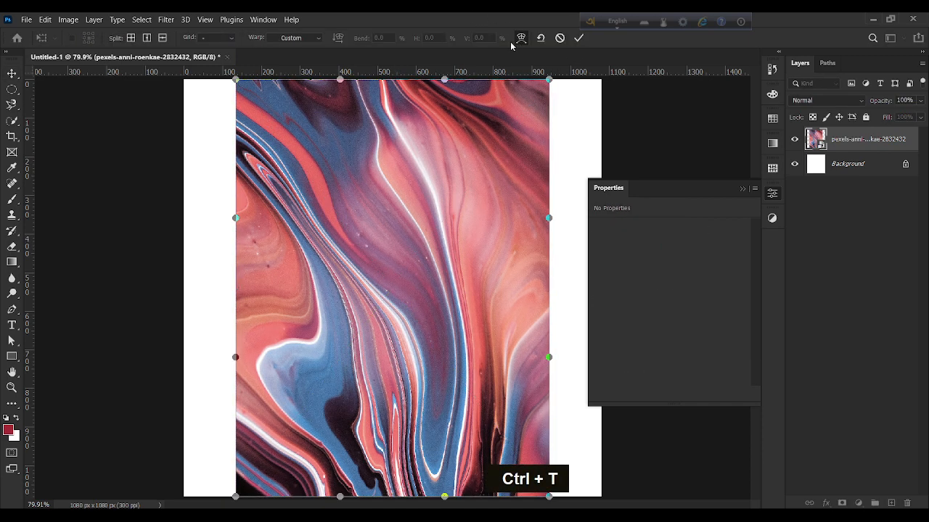
{"action": "left_click", "coordinate": [131, 38]}
{"action": "left_click", "coordinate": [311, 175]}
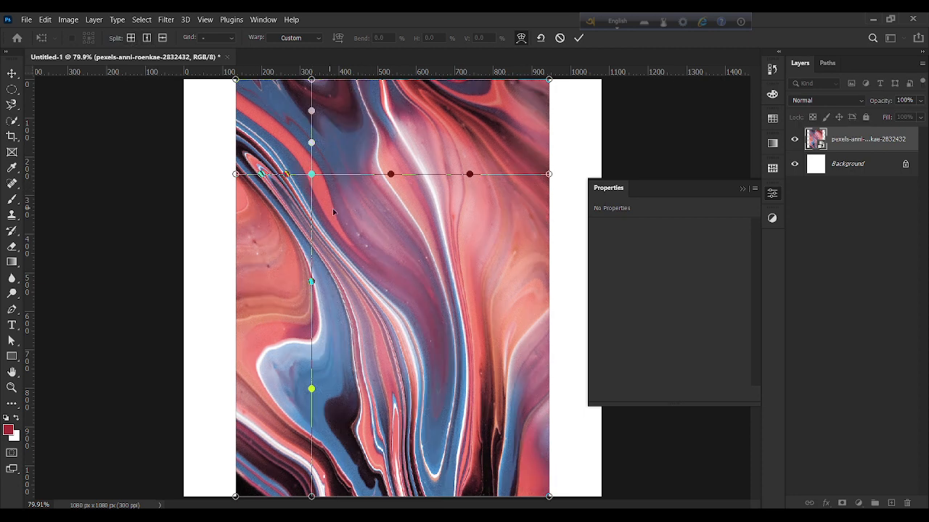
{"action": "left_click", "coordinate": [130, 38]}
{"action": "left_click", "coordinate": [410, 281]}
{"action": "left_click", "coordinate": [435, 360]}
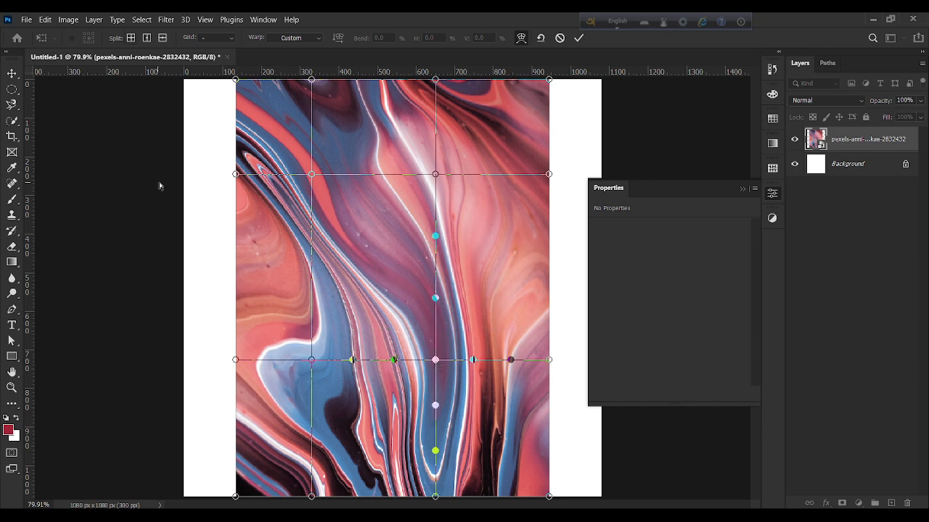
Bend the texture into swirls with the curve handles of the four inner warp points, and apply the warp.
{"action": "left_click", "coordinate": [310, 176]}
{"action": "left_click_drag", "start_coordinate": [352, 176], "coordinate": [354, 279]}
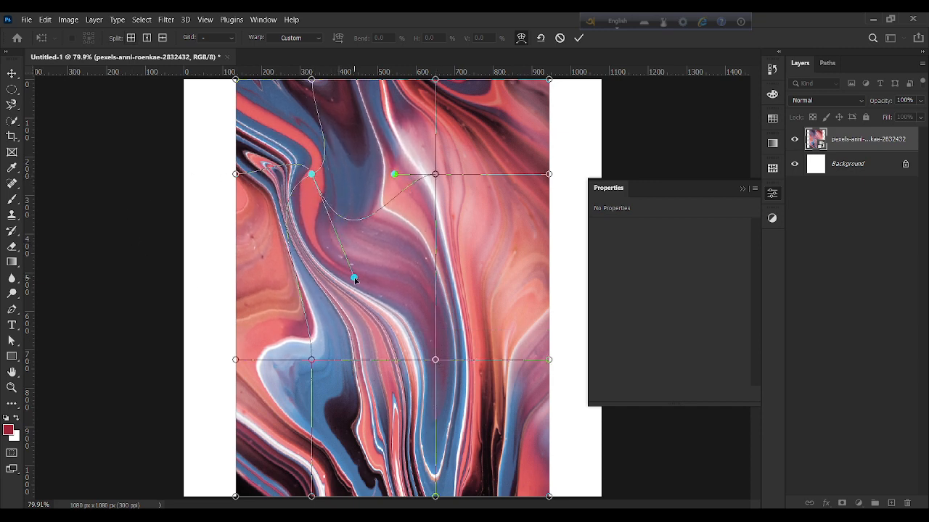
{"action": "left_click", "coordinate": [435, 175]}
{"action": "left_click_drag", "start_coordinate": [394, 175], "coordinate": [410, 263]}
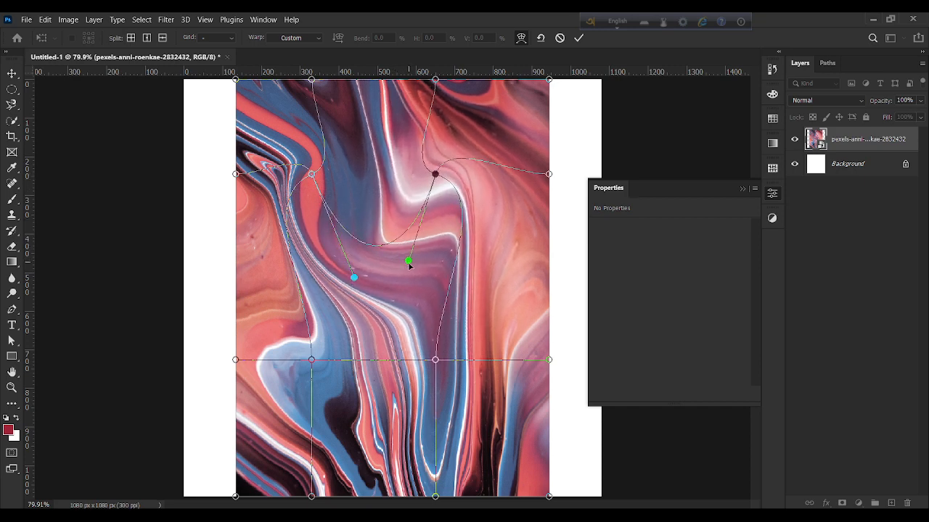
{"action": "left_click", "coordinate": [435, 360]}
{"action": "left_click_drag", "start_coordinate": [472, 361], "coordinate": [455, 285]}
{"action": "left_click", "coordinate": [312, 361]}
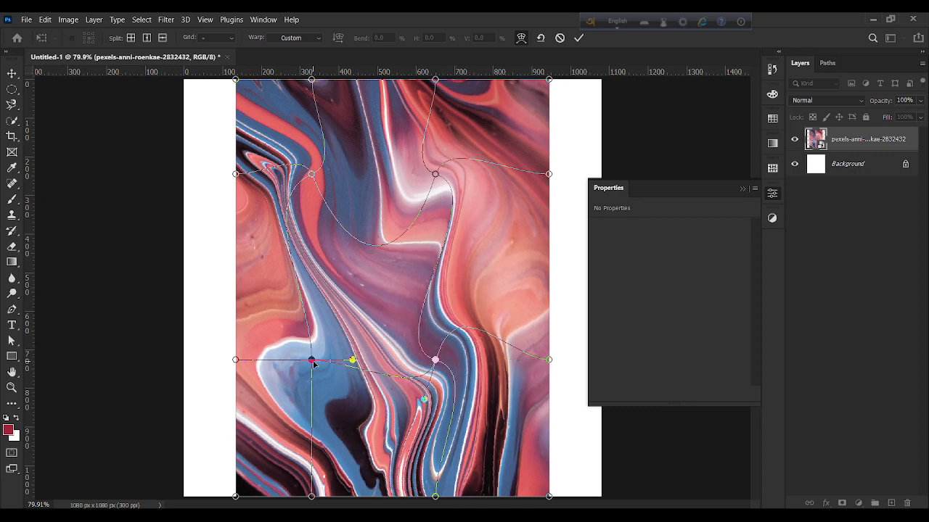
{"action": "left_click_drag", "start_coordinate": [352, 358], "coordinate": [339, 278]}
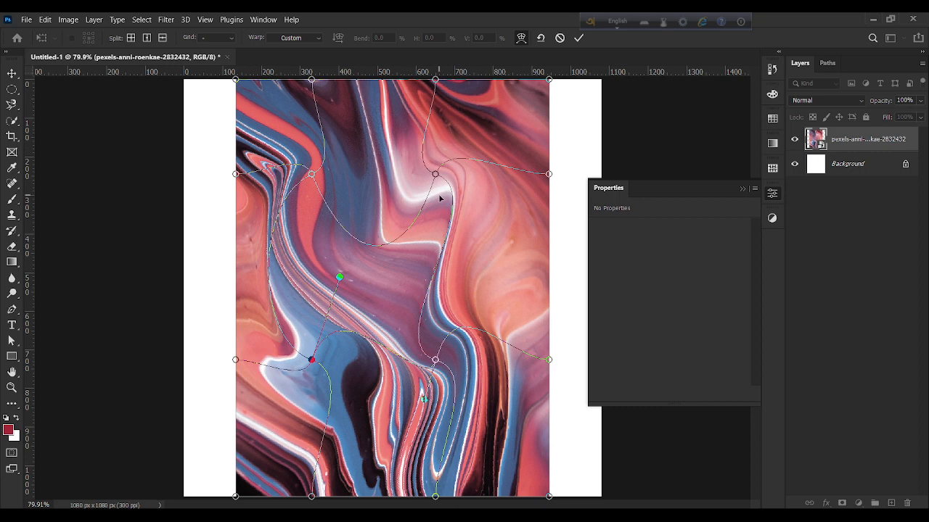
{"action": "left_click", "coordinate": [578, 38]}
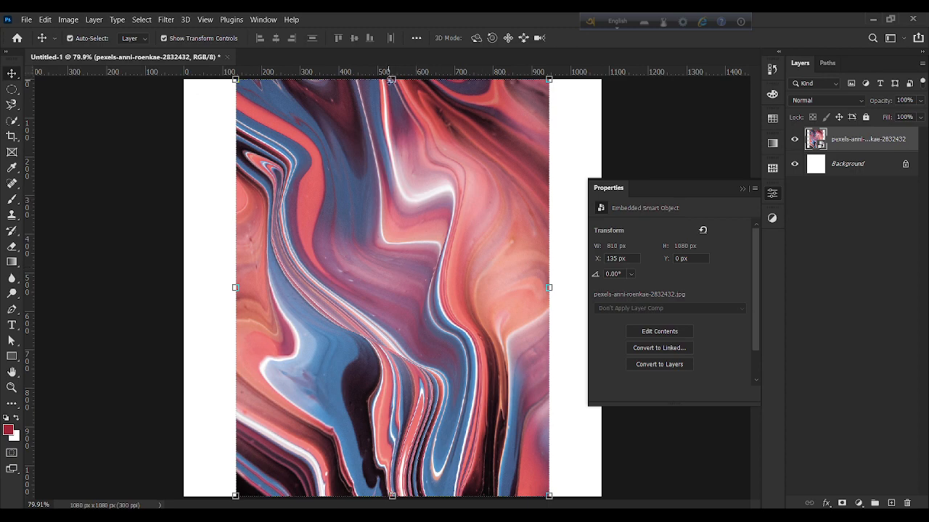
Scale the texture down proportionally to about 571 × 761 px and place it near the canvas centre, with white margins all around.
{"action": "left_click_drag", "start_coordinate": [392, 79], "coordinate": [392, 203]}
{"action": "left_click_drag", "start_coordinate": [384, 350], "coordinate": [395, 267]}
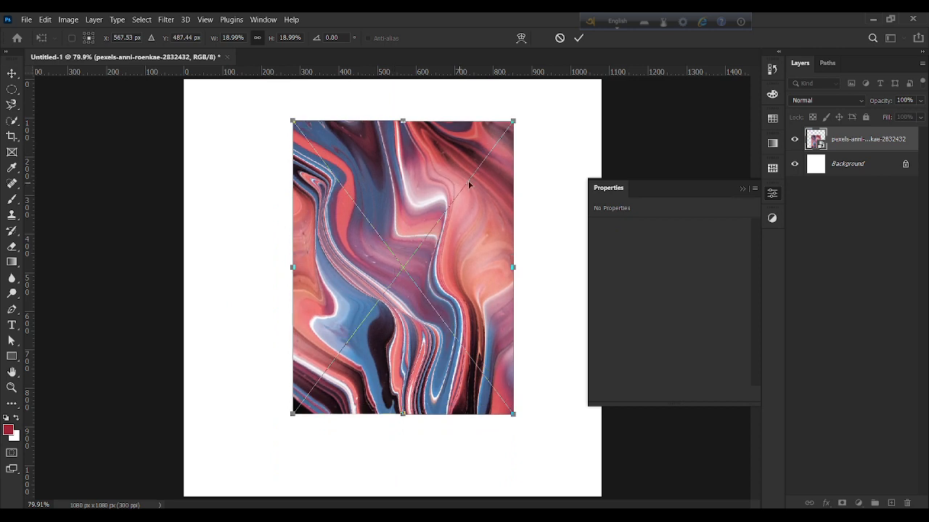
{"action": "left_click", "coordinate": [579, 43]}
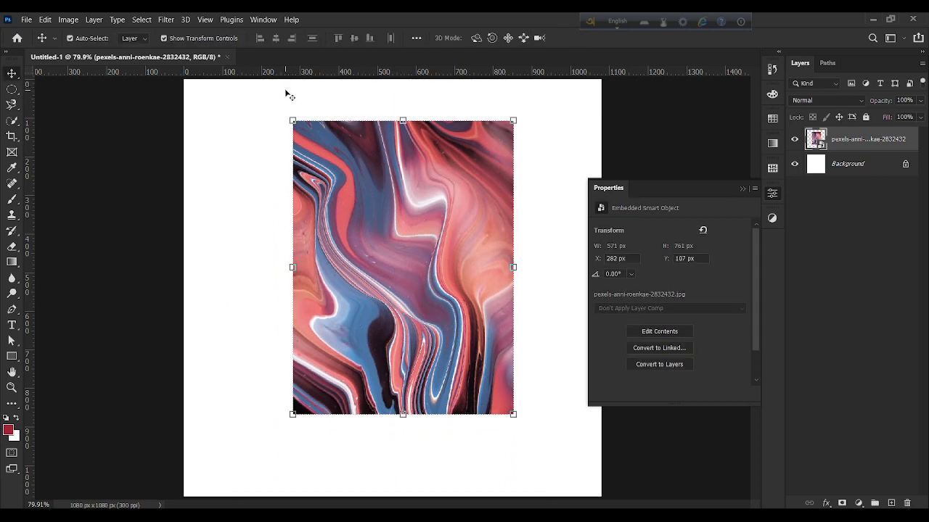
Put the reduced texture back into Warp mode and add a vertical split through its middle.
{"action": "key", "text": "ctrl+t"}
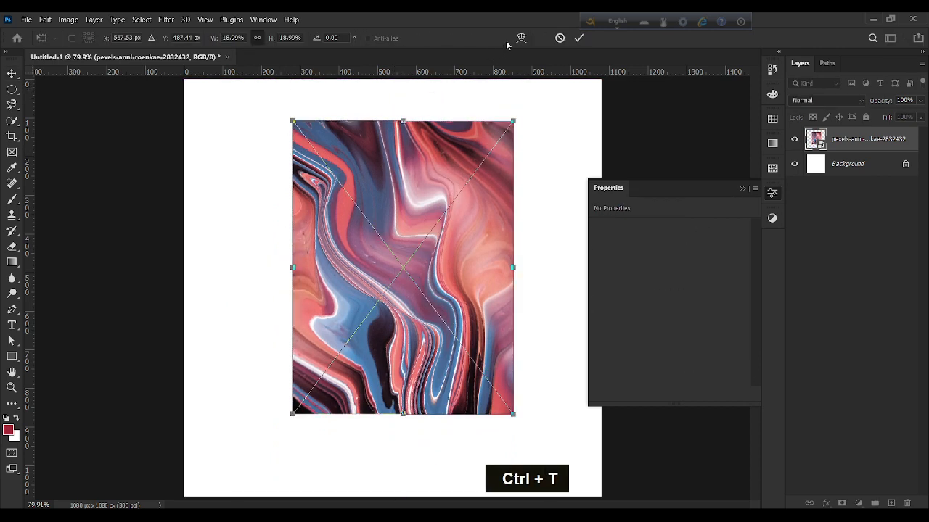
{"action": "left_click", "coordinate": [521, 37]}
{"action": "left_click", "coordinate": [147, 38]}
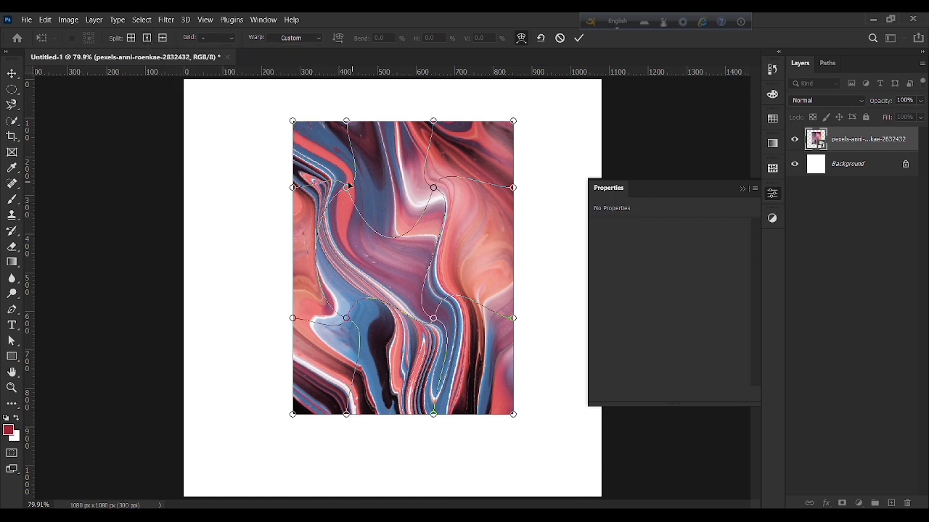
{"action": "left_click", "coordinate": [147, 38]}
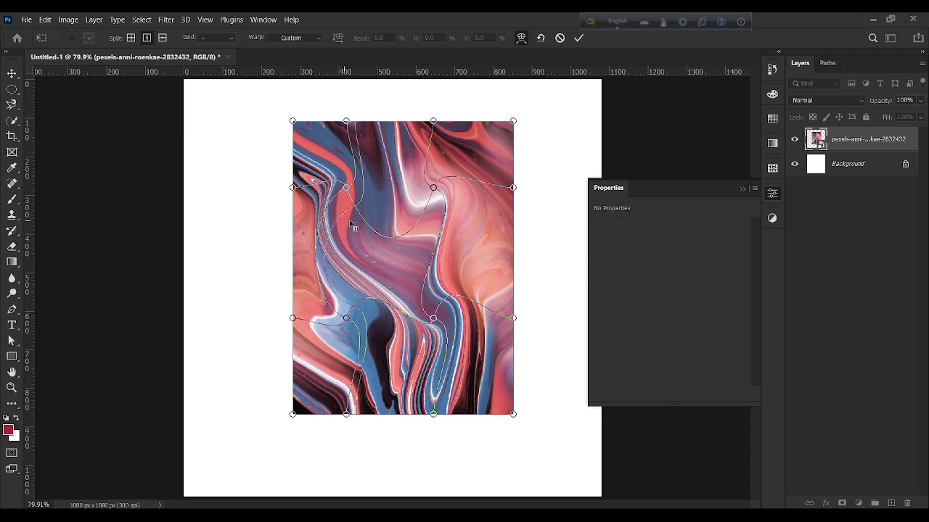
{"action": "left_click", "coordinate": [395, 219]}
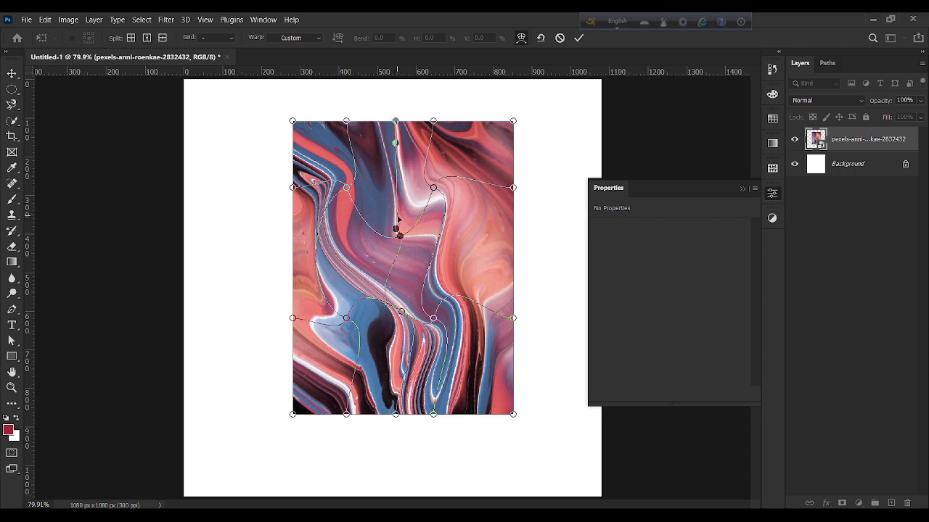
Shift the inner warp points and mesh areas slightly to reshape the folds in the middle of the texture.
{"action": "mouse_move", "coordinate": [400, 236]}
{"action": "left_mouse_down"}
{"action": "mouse_move", "coordinate": [406, 213]}
{"action": "mouse_move", "coordinate": [389, 221]}
{"action": "mouse_move", "coordinate": [386, 243]}
{"action": "mouse_move", "coordinate": [384, 231]}
{"action": "left_mouse_up"}
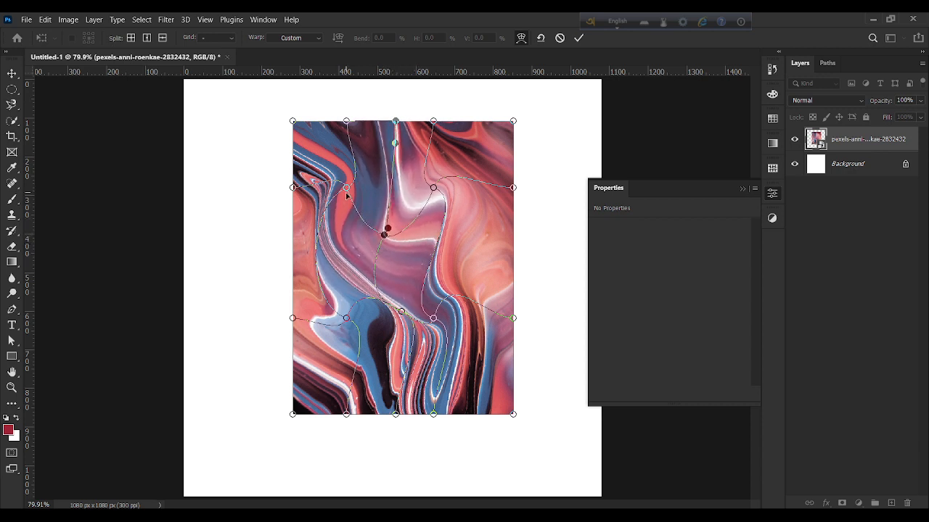
{"action": "left_click_drag", "start_coordinate": [347, 190], "coordinate": [356, 195]}
{"action": "left_click_drag", "start_coordinate": [386, 234], "coordinate": [390, 219]}
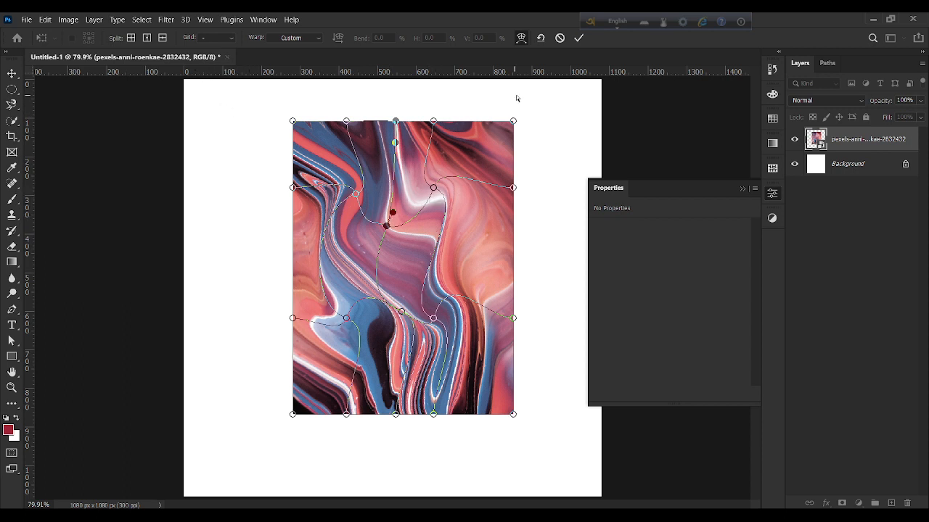
{"action": "left_click_drag", "start_coordinate": [395, 301], "coordinate": [375, 285]}
{"action": "left_click_drag", "start_coordinate": [412, 251], "coordinate": [425, 243]}
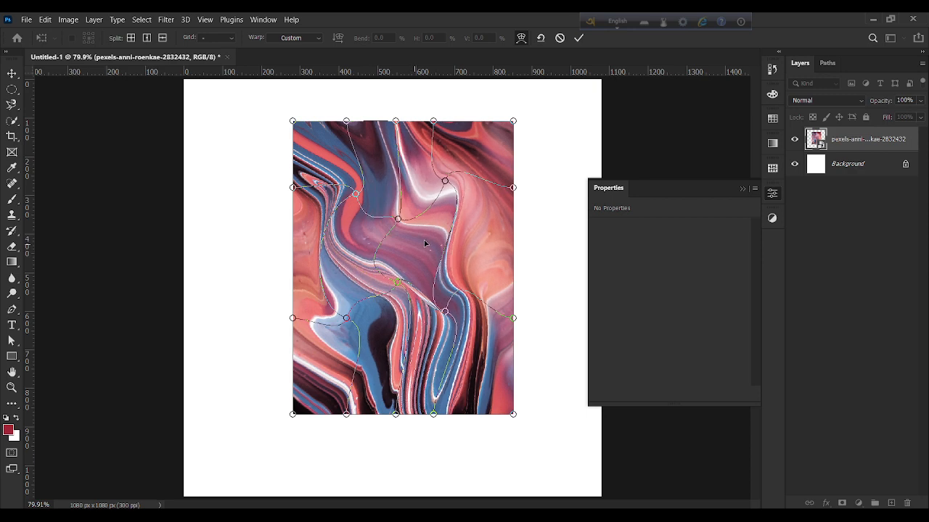
Try stronger distortions of the texture's warp grid, undo the last five changes and apply the warp.
{"action": "left_click_drag", "start_coordinate": [346, 185], "coordinate": [444, 193]}
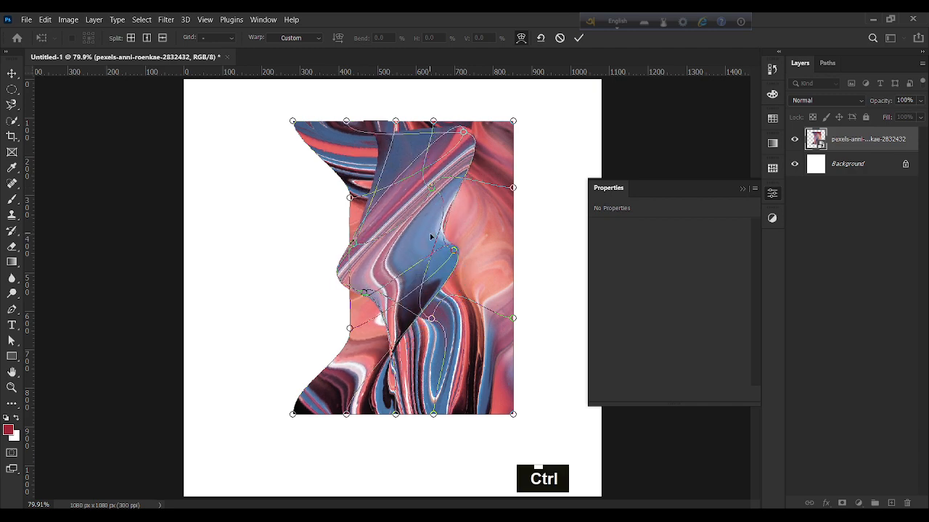
{"action": "key", "text": "ctrl+z"}
{"action": "key", "text": "ctrl+z"}
{"action": "key", "text": "ctrl+z"}
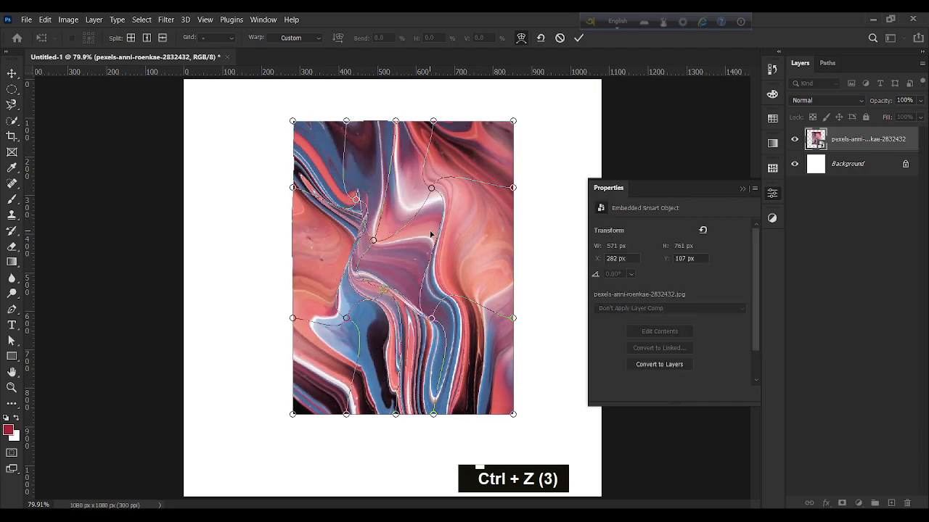
{"action": "key", "text": "ctrl+z"}
{"action": "key", "text": "ctrl+z"}
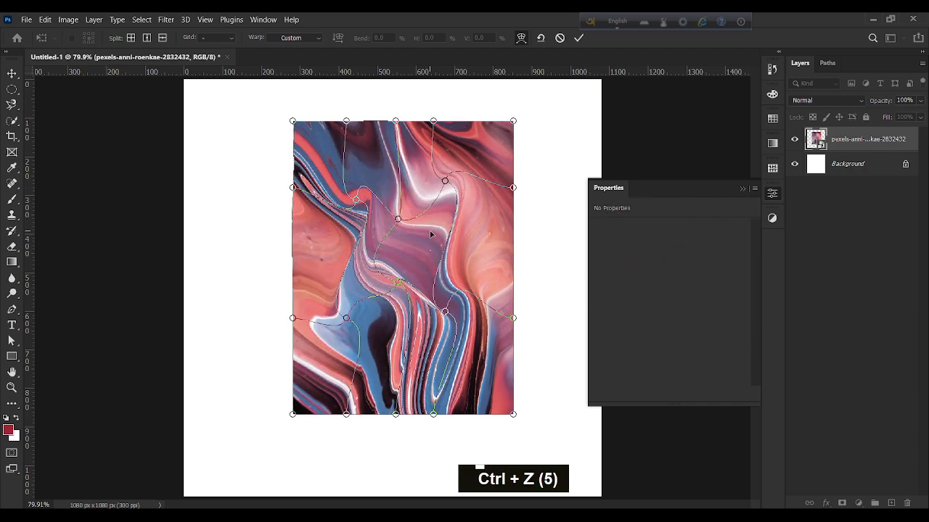
{"action": "left_click", "coordinate": [578, 38]}
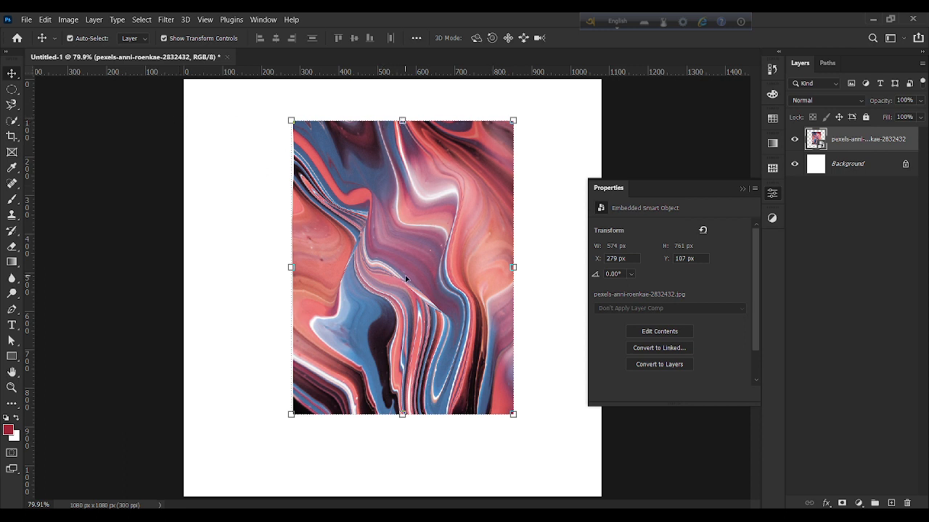
Delete the marbled texture layer and draw a red rectangle about 1093 × 469 px across the lower part of the canvas.
{"action": "key", "text": "BackSpace"}
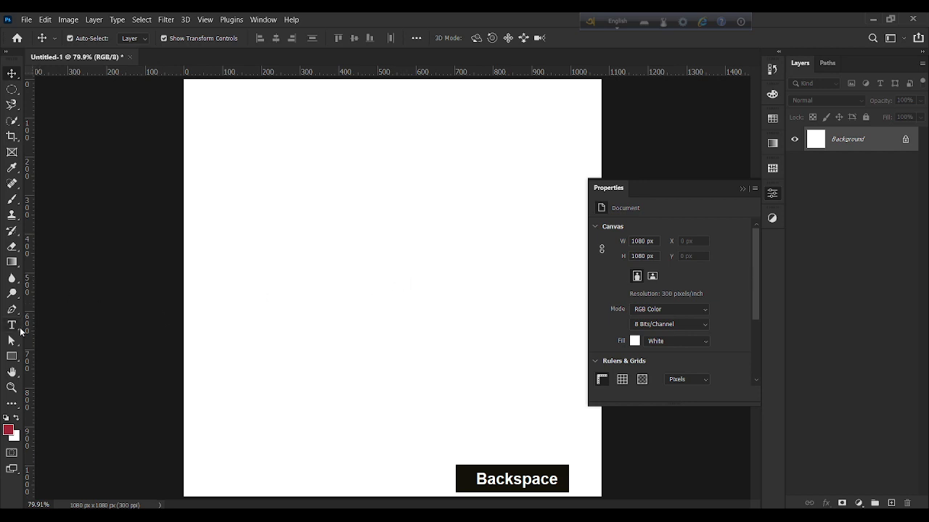
{"action": "left_click", "coordinate": [10, 359]}
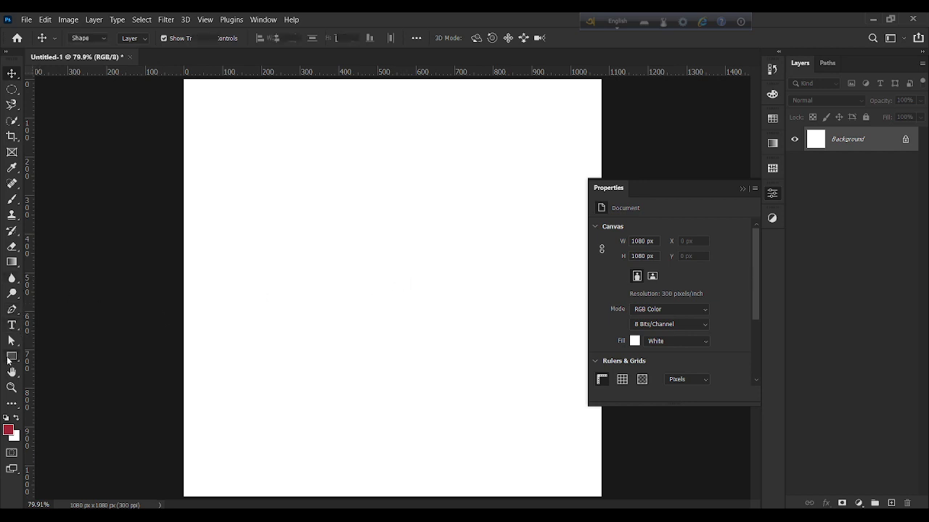
{"action": "left_click_drag", "start_coordinate": [181, 316], "coordinate": [602, 496]}
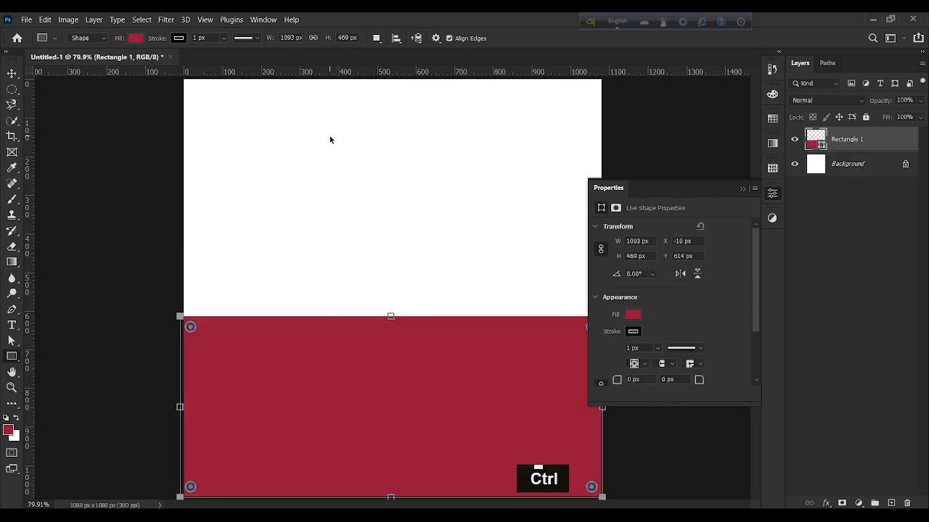
Warp the rectangle's upper edge into a wave that dips on the left and rises on the right, and apply the warp.
{"action": "key", "text": "ctrl+t"}
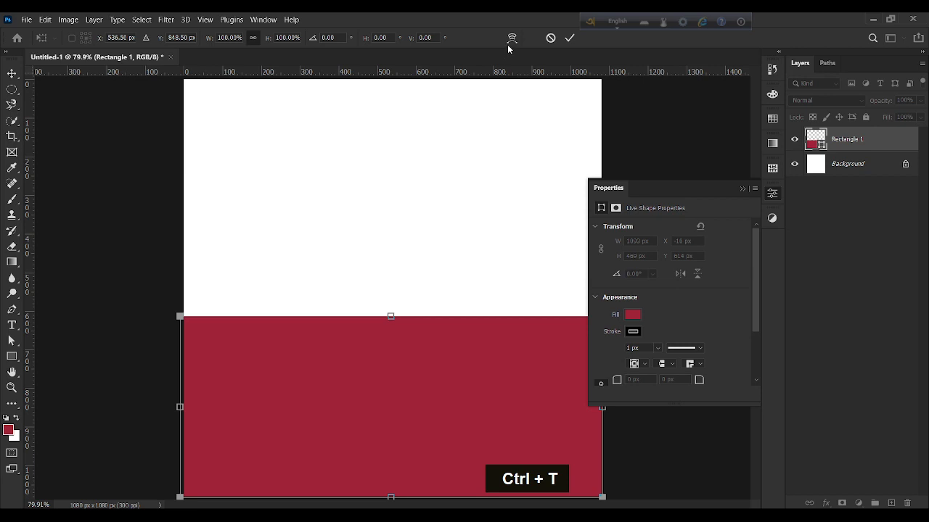
{"action": "left_click", "coordinate": [511, 39]}
{"action": "left_click_drag", "start_coordinate": [322, 318], "coordinate": [268, 492]}
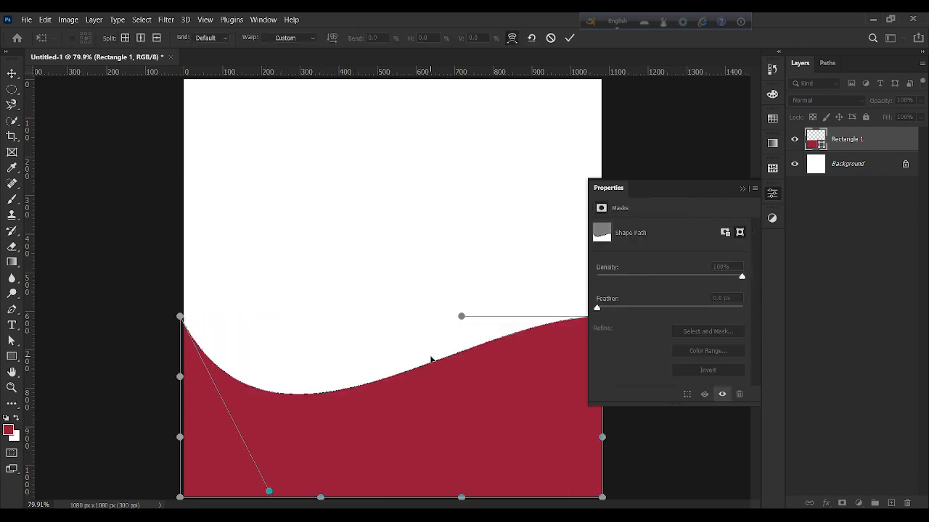
{"action": "left_click_drag", "start_coordinate": [461, 316], "coordinate": [394, 252]}
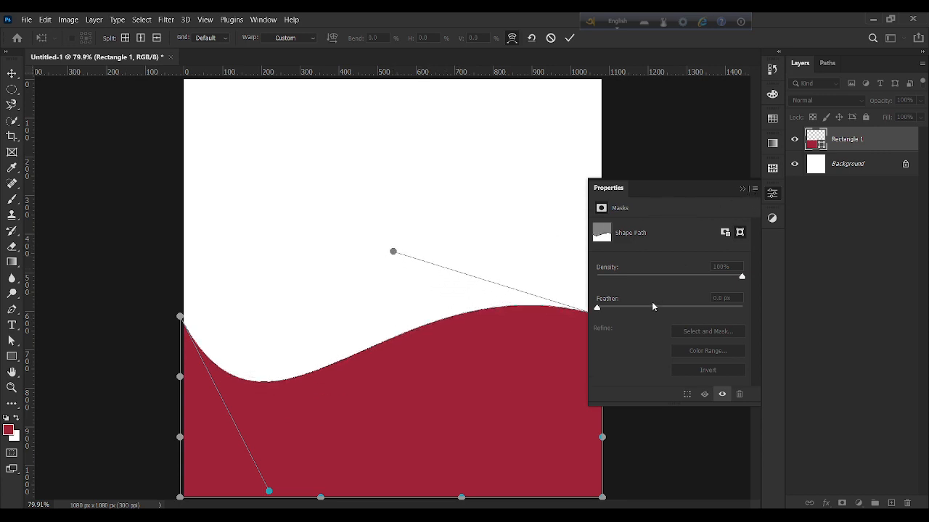
{"action": "left_click", "coordinate": [741, 190]}
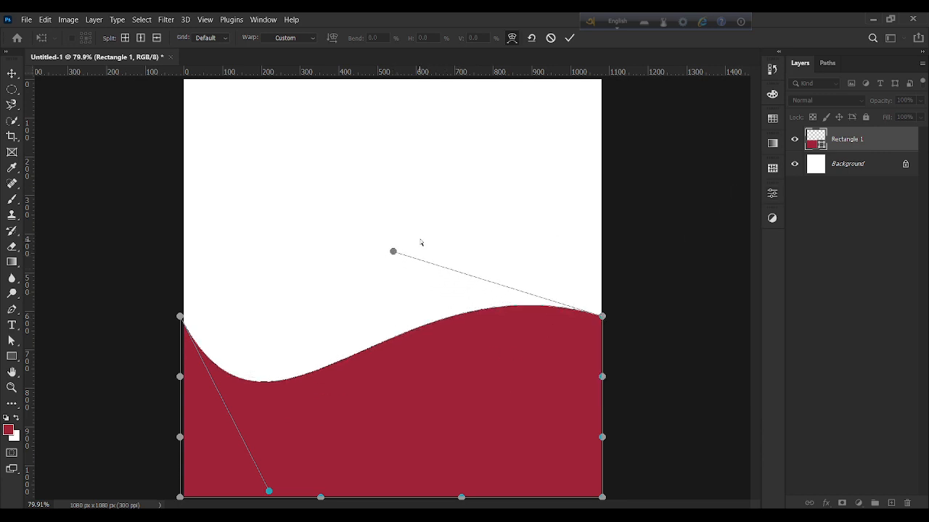
{"action": "left_click", "coordinate": [570, 38]}
{"action": "double_click", "coordinate": [489, 182]}
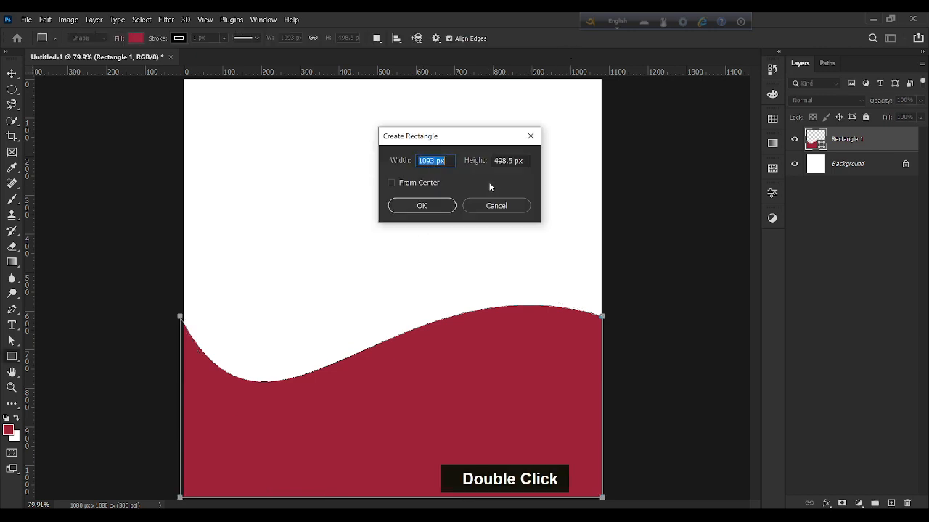
{"action": "left_click", "coordinate": [500, 203]}
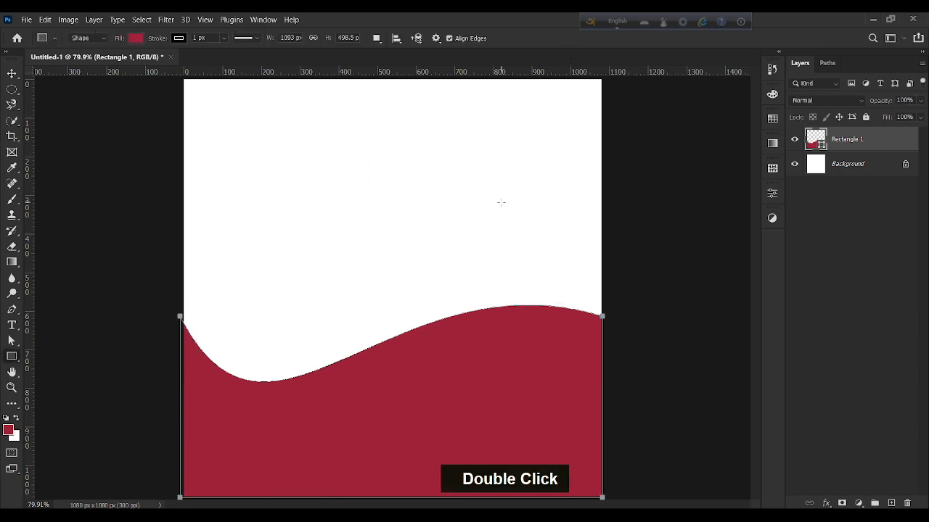